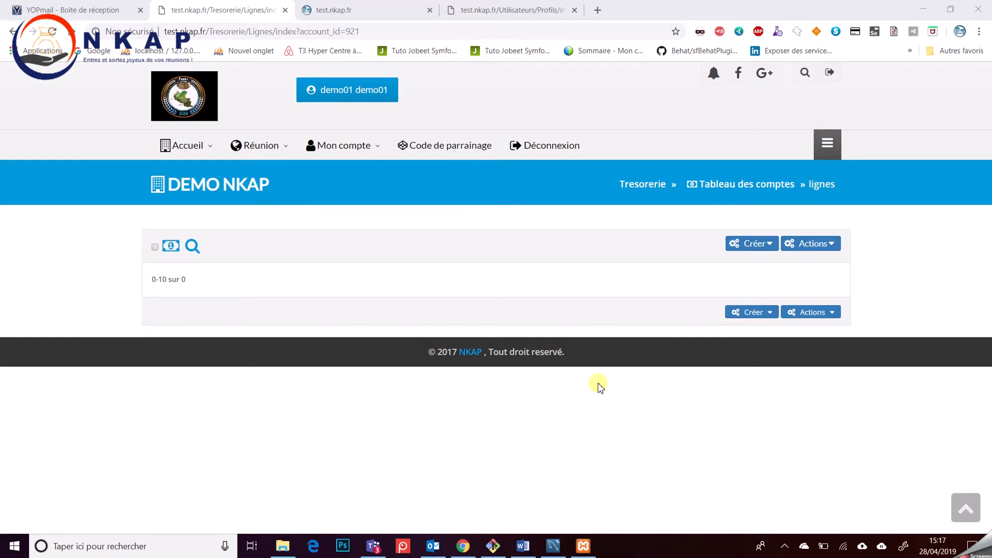
Open the list of fine types (Types d'amendes) in the association's fines management.
{"action": "left_click", "coordinate": [262, 146]}
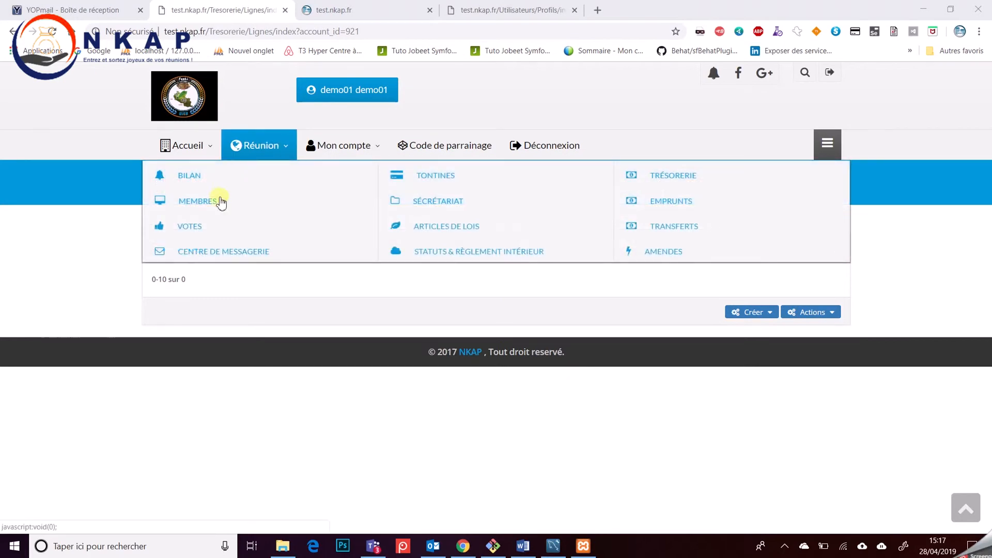
{"action": "left_click", "coordinate": [667, 253]}
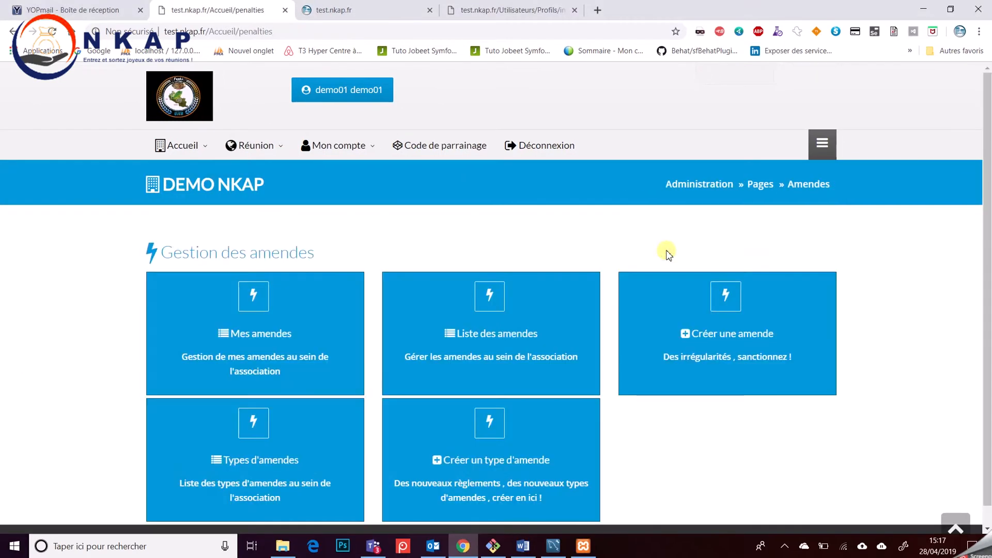
{"action": "scroll", "coordinate": [552, 331], "scroll_direction": "down", "scroll_amount": 1}
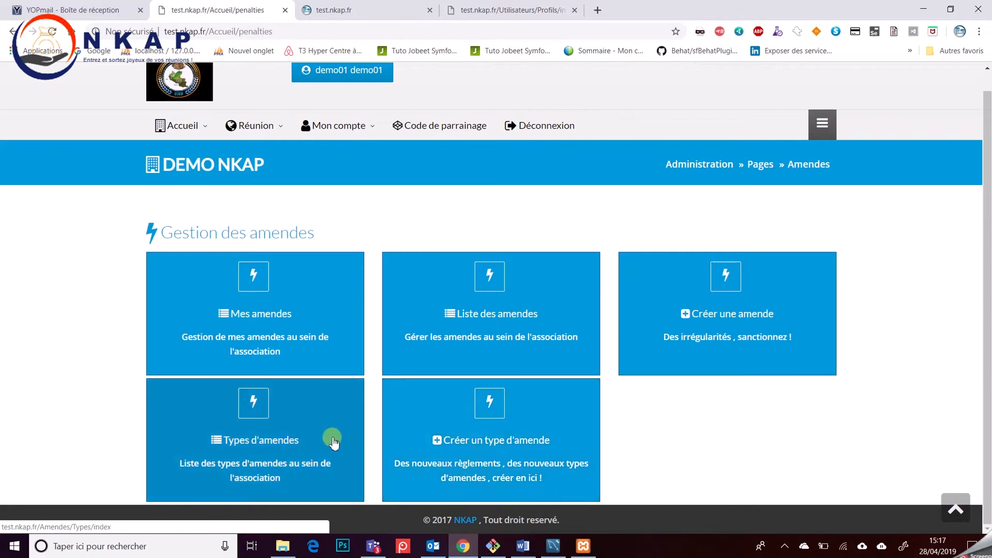
{"action": "left_click", "coordinate": [287, 427]}
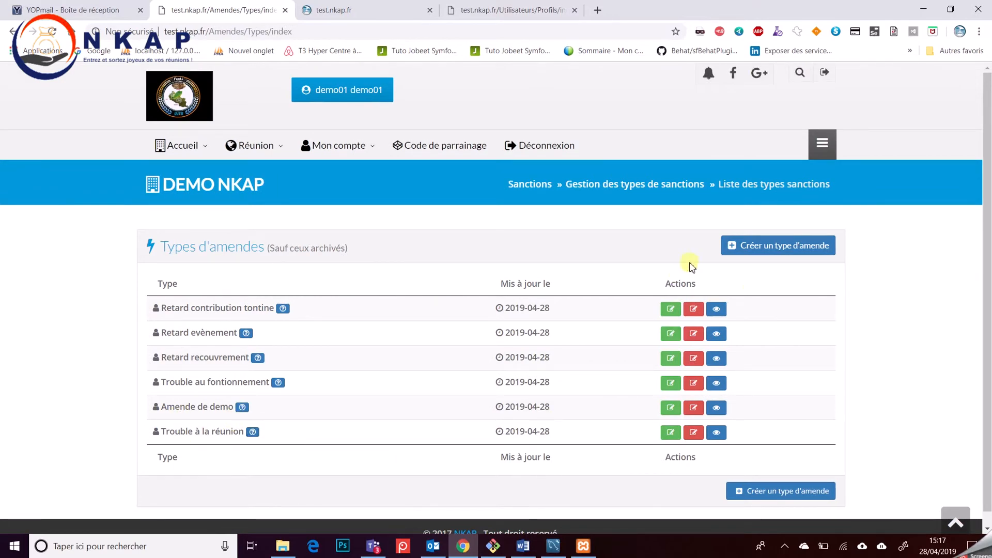
Create a new fine type named "Retard" and save it.
{"action": "left_click", "coordinate": [790, 252]}
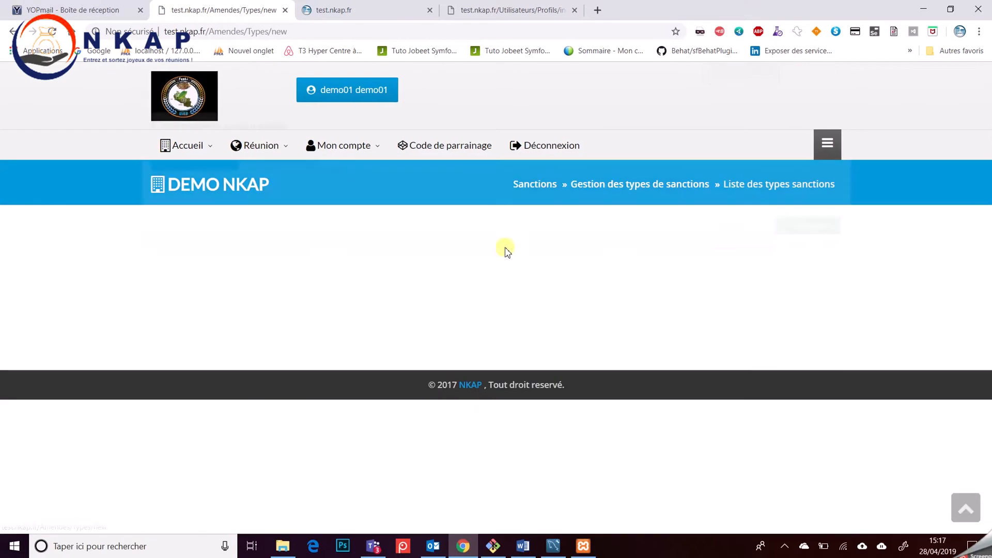
{"action": "left_click", "coordinate": [350, 277]}
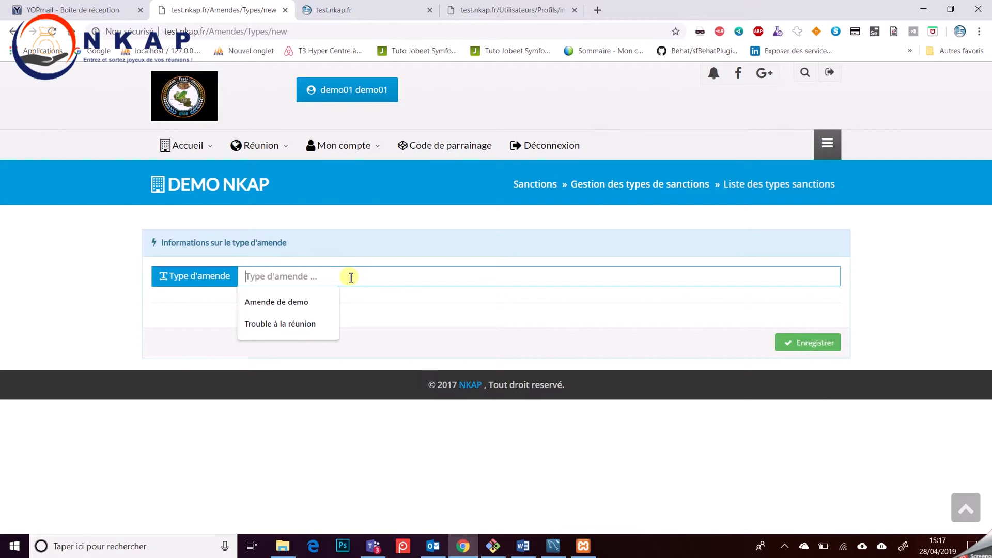
{"action": "type", "text": "Retard"}
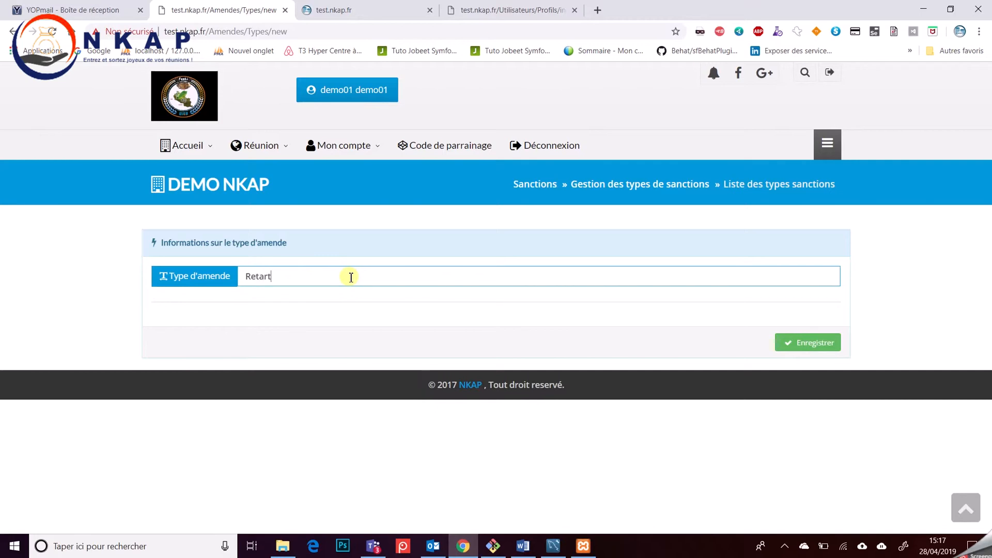
{"action": "left_click", "coordinate": [803, 341]}
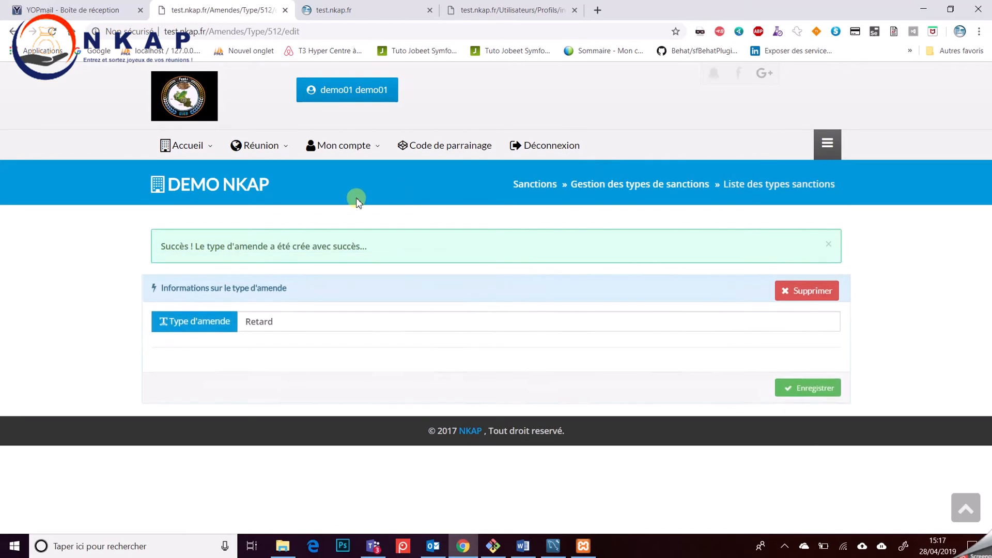
Start a new fine with account Amende, fine type Retard and the logged-in member as the person concerned.
{"action": "left_click", "coordinate": [260, 150]}
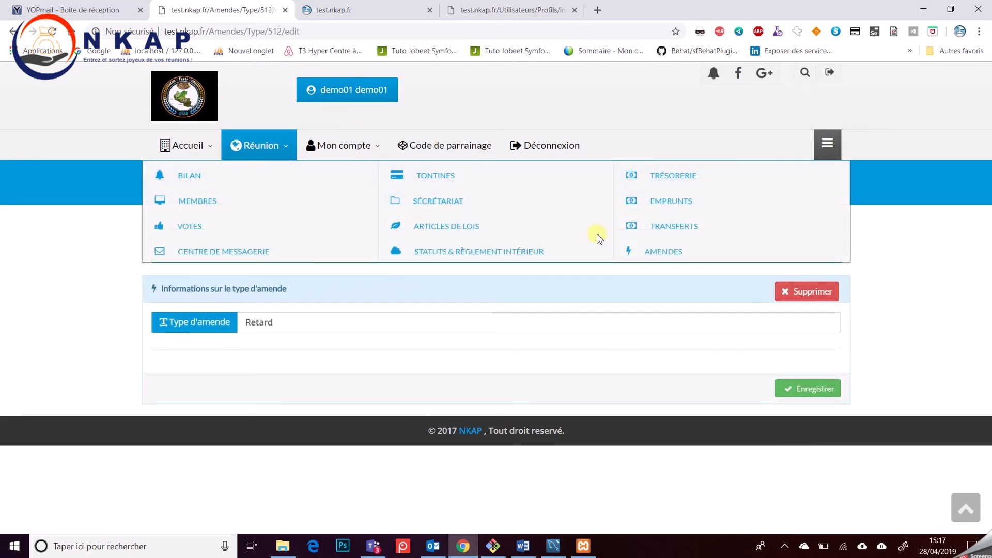
{"action": "left_click", "coordinate": [643, 251]}
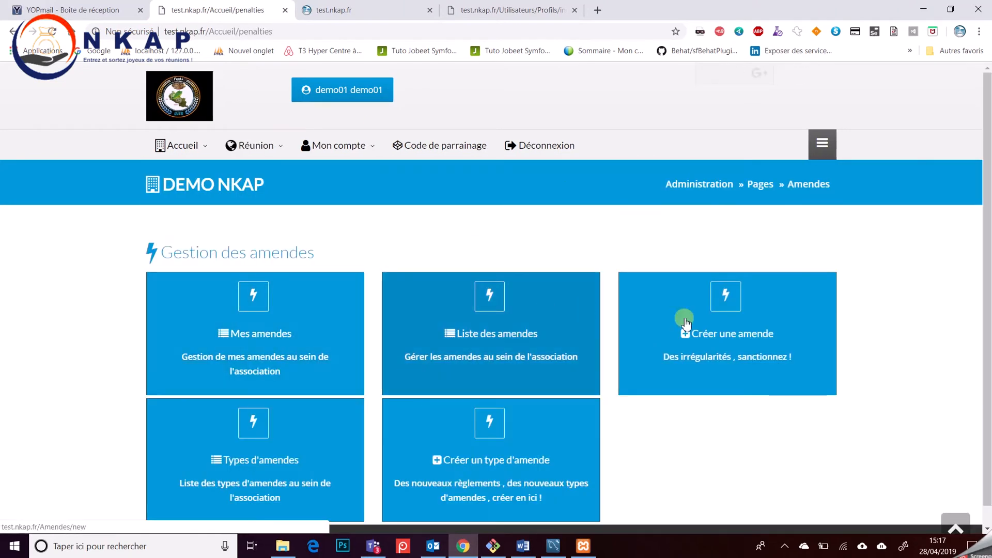
{"action": "left_click", "coordinate": [703, 324]}
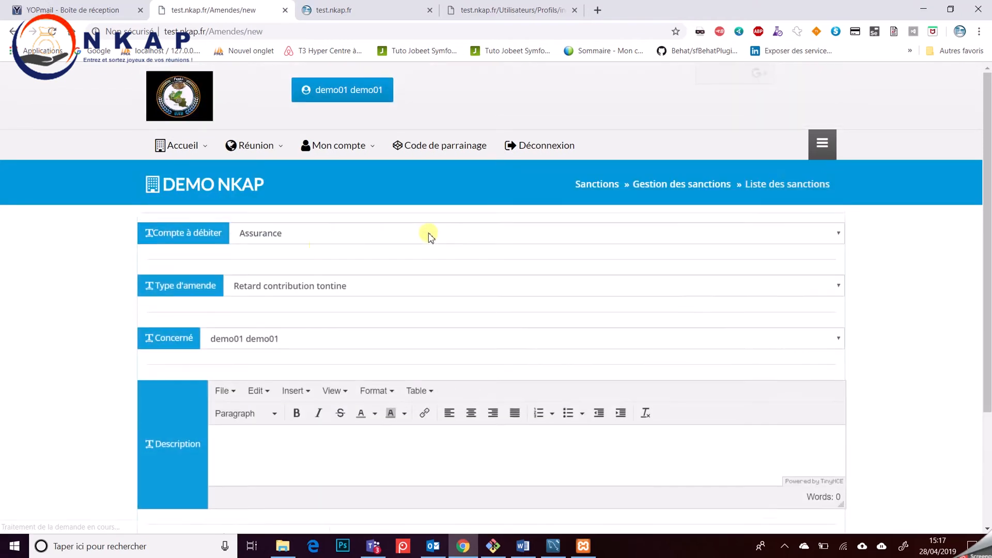
{"action": "left_click", "coordinate": [314, 258]}
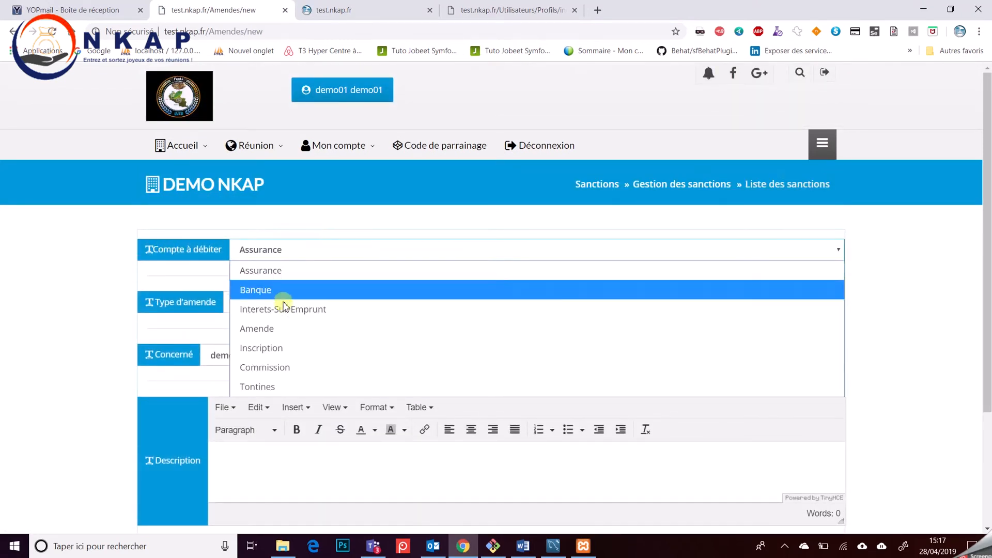
{"action": "left_click", "coordinate": [278, 329]}
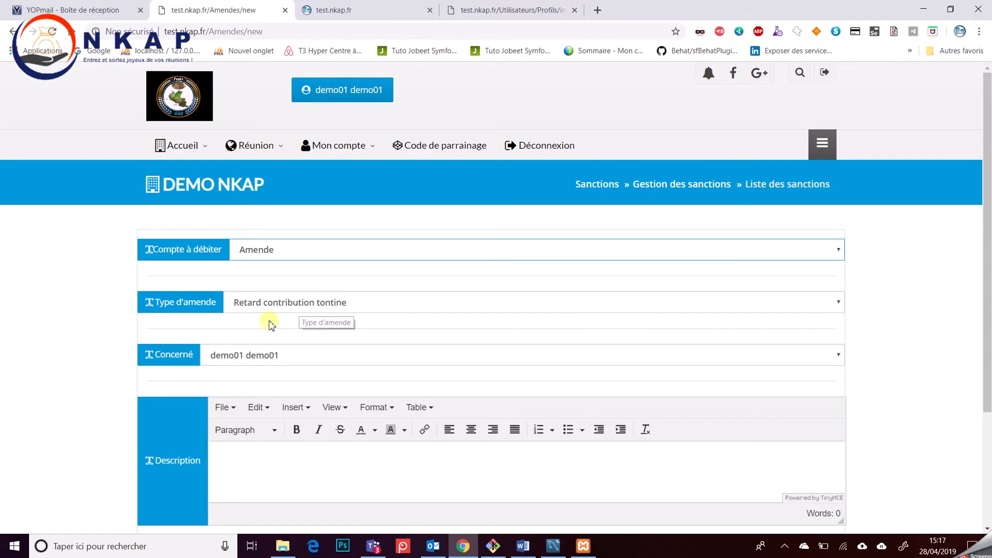
{"action": "left_click", "coordinate": [300, 306]}
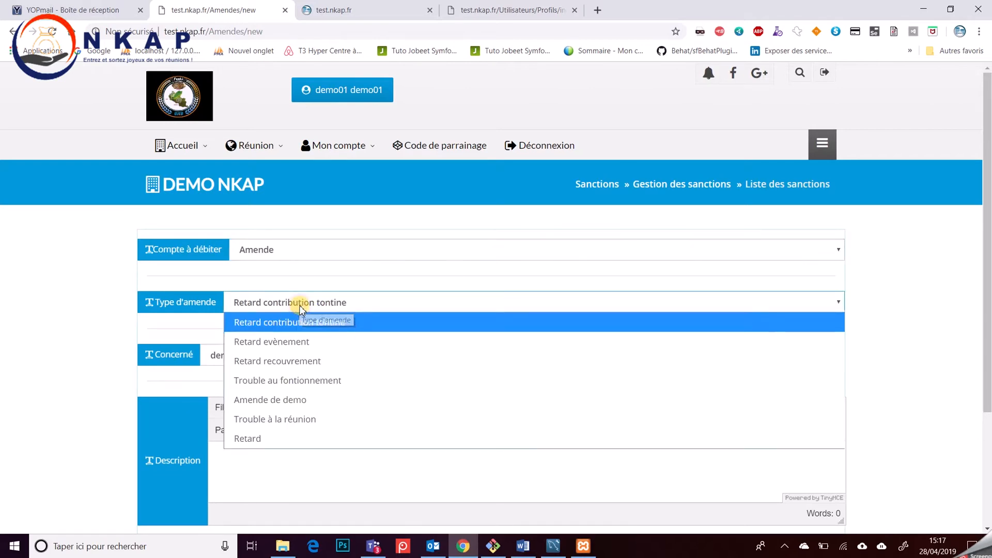
{"action": "left_click", "coordinate": [276, 438]}
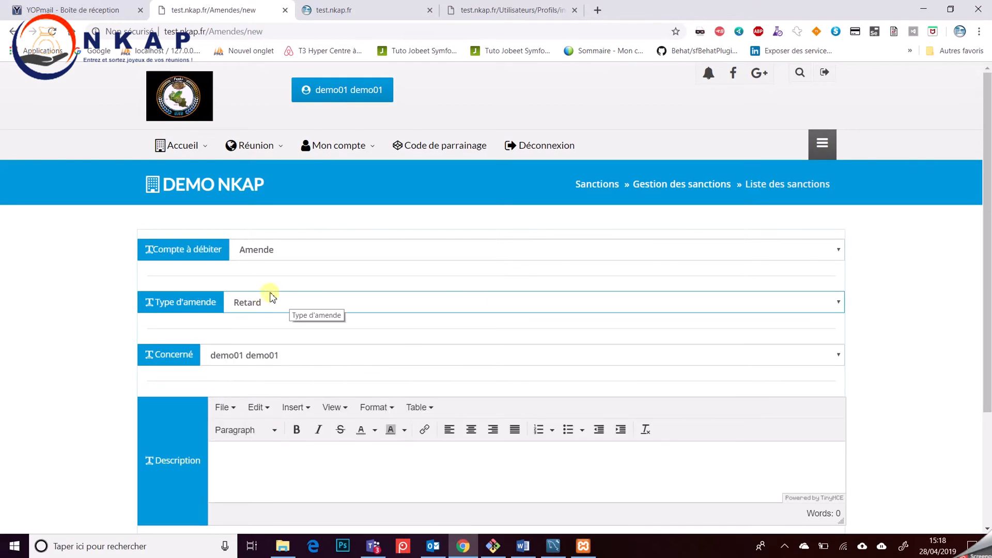
{"action": "left_click", "coordinate": [303, 355]}
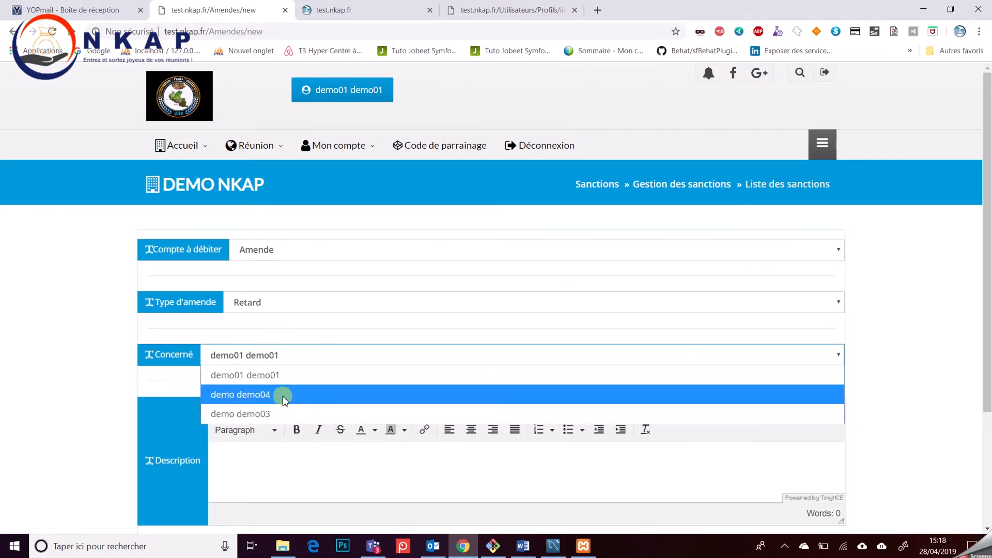
{"action": "left_click", "coordinate": [299, 376]}
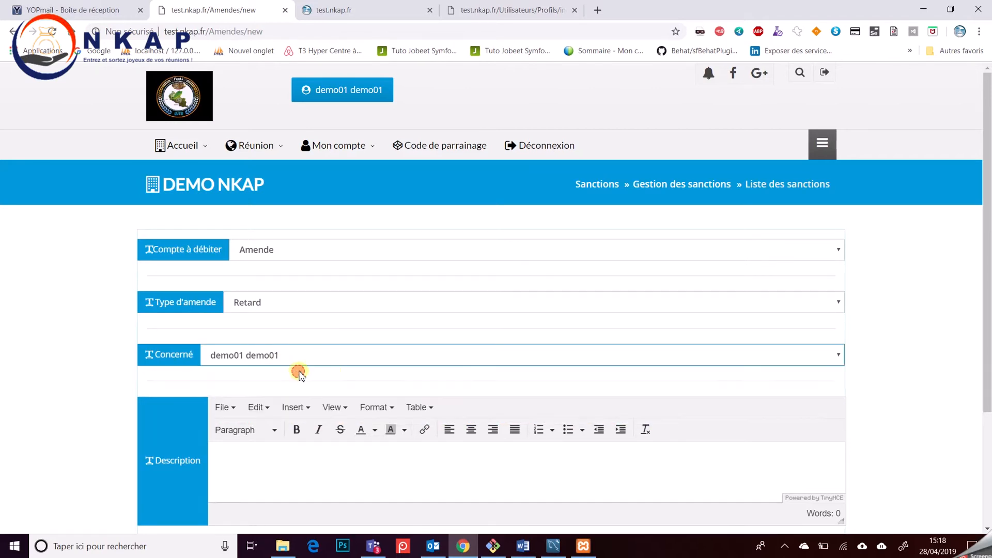
Describe the fine as "Retard à l'assemblée générale", set its amount to 3 and save it.
{"action": "scroll", "coordinate": [377, 435], "scroll_direction": "down", "scroll_amount": 3}
{"action": "left_click", "coordinate": [355, 334]}
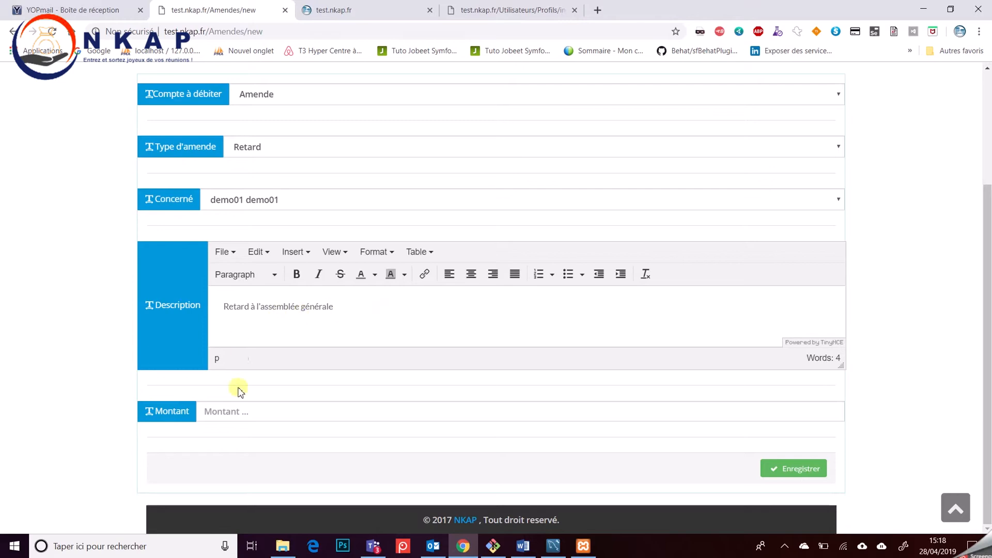
{"action": "left_click", "coordinate": [265, 421]}
{"action": "type", "text": "3"}
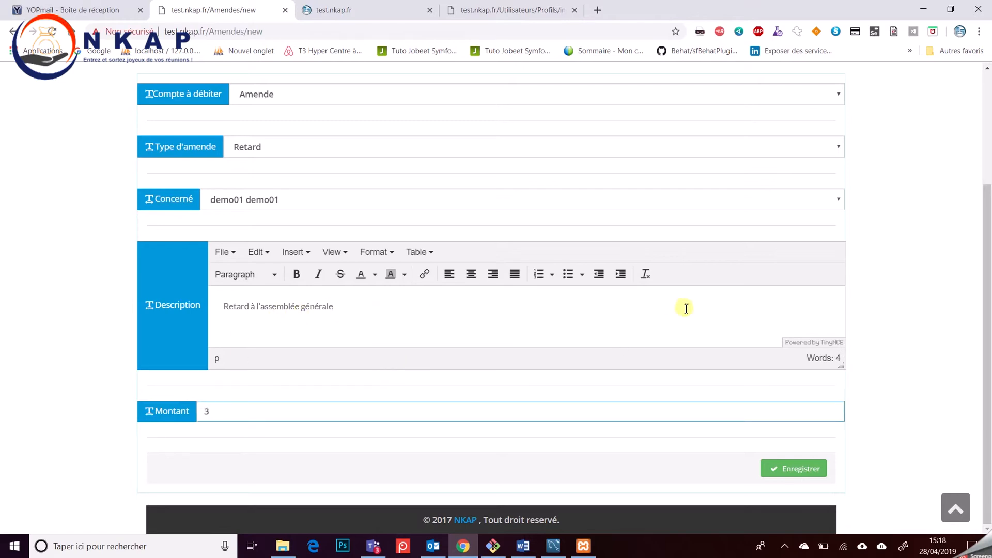
{"action": "left_click", "coordinate": [799, 468]}
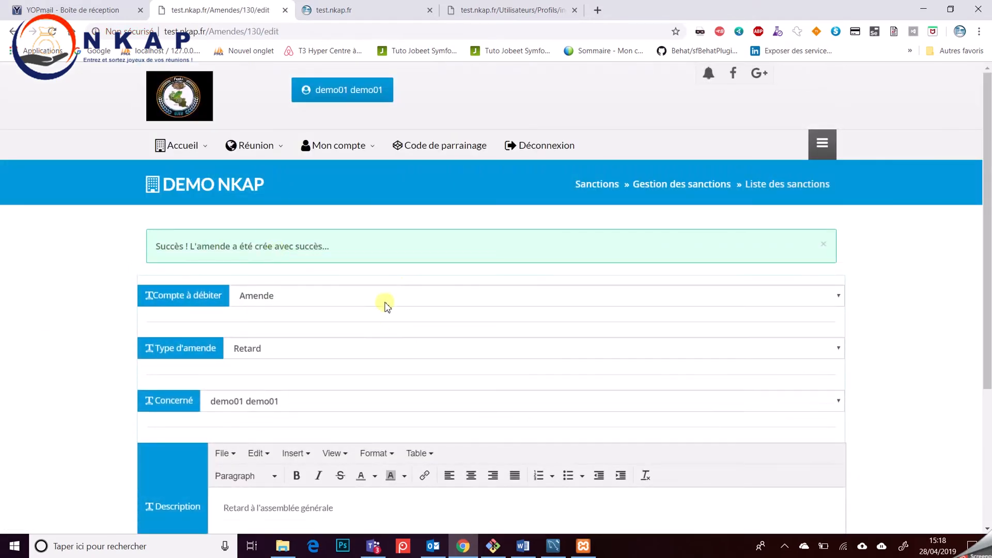
Examine the Amende account in the treasury's forecast (Prévisionnel) and current (Actuel) account balance sheets.
{"action": "scroll", "coordinate": [389, 302], "scroll_direction": "down", "scroll_amount": 2}
{"action": "scroll", "coordinate": [389, 302], "scroll_direction": "up", "scroll_amount": 2}
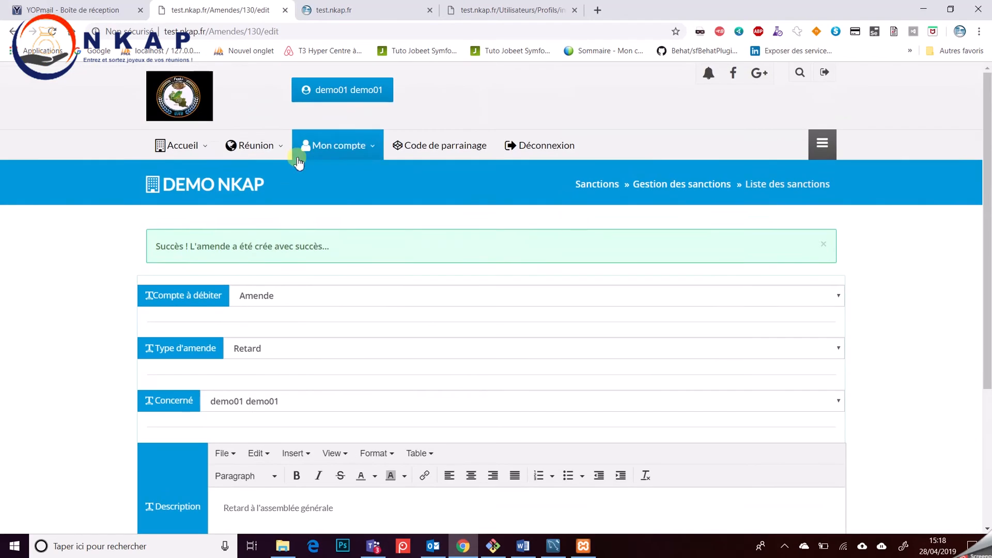
{"action": "left_click", "coordinate": [253, 145]}
{"action": "left_click", "coordinate": [651, 174]}
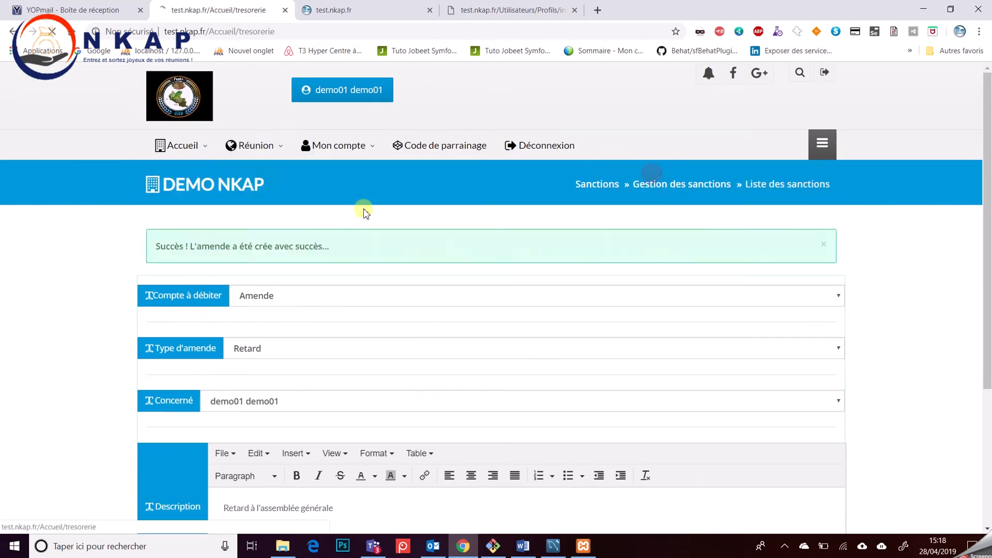
{"action": "left_click", "coordinate": [298, 325]}
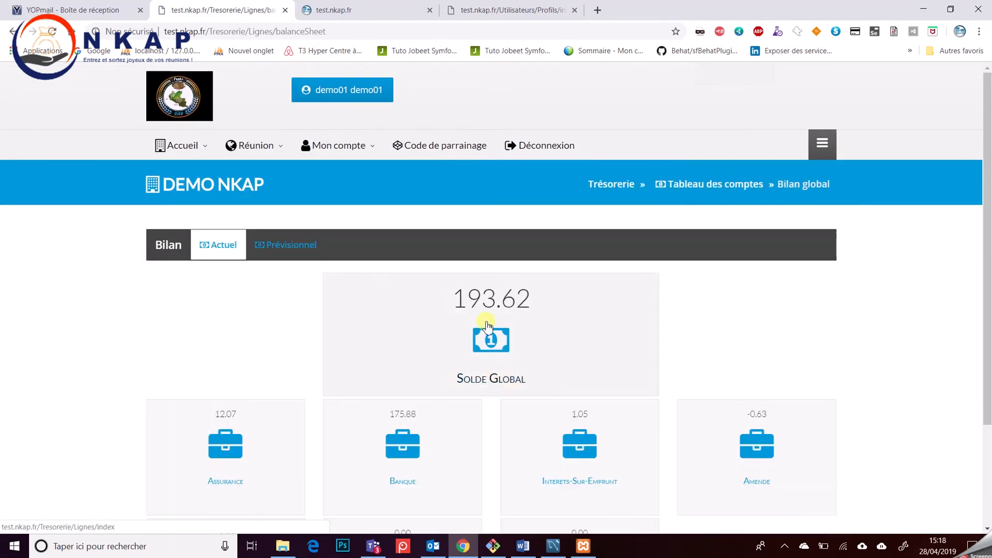
{"action": "left_click", "coordinate": [299, 247]}
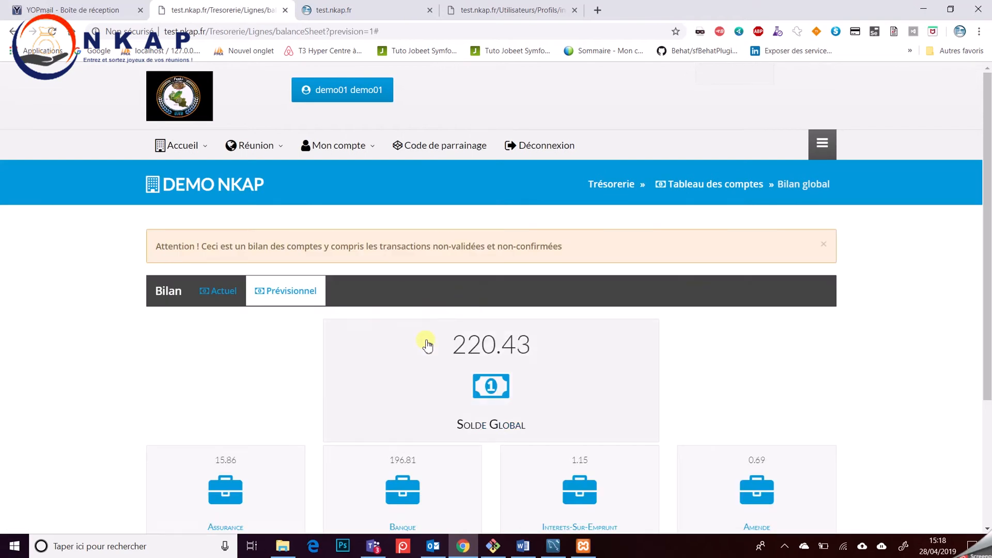
{"action": "scroll", "coordinate": [428, 345], "scroll_direction": "down", "scroll_amount": 2}
{"action": "scroll", "coordinate": [427, 343], "scroll_direction": "down", "scroll_amount": 1}
{"action": "left_click", "coordinate": [764, 320]}
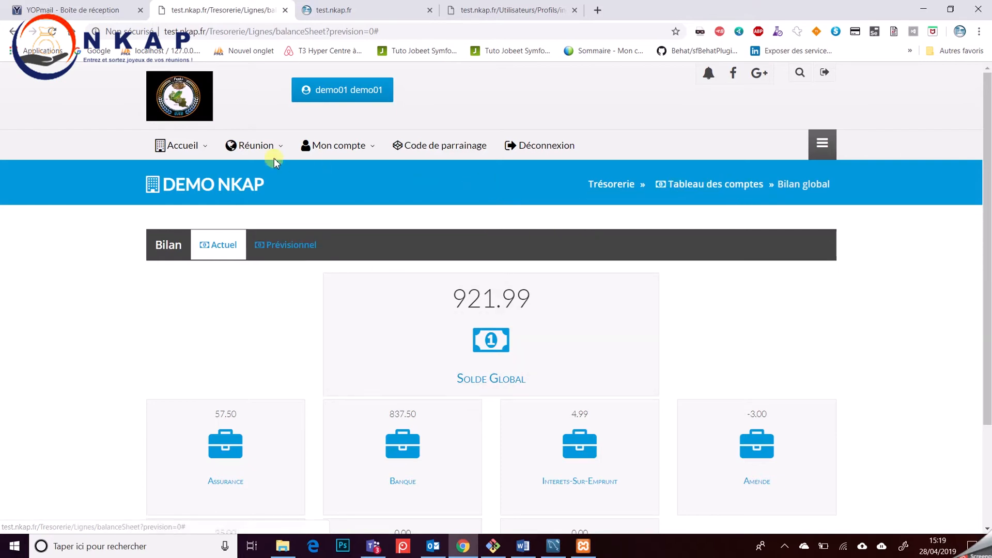
Validate the 3.00 fine in the association's list of fines.
{"action": "mouse_move", "coordinate": [245, 154]}
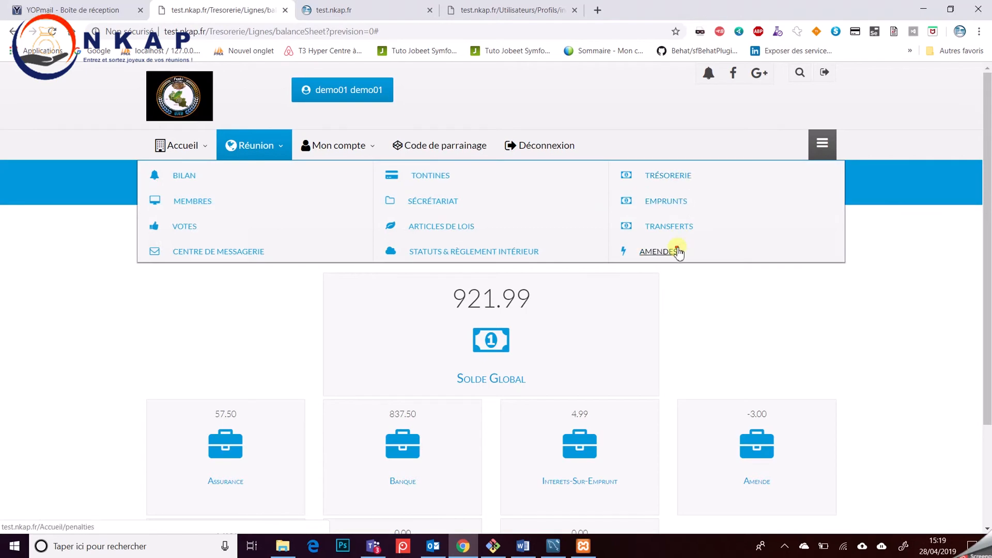
{"action": "left_click", "coordinate": [677, 252]}
{"action": "scroll", "coordinate": [516, 304], "scroll_direction": "down", "scroll_amount": 1}
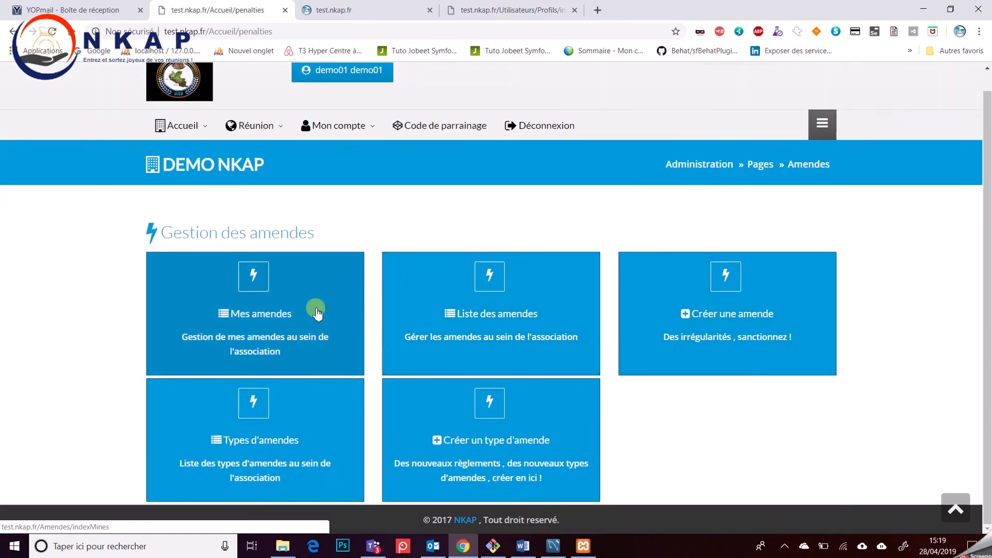
{"action": "left_click", "coordinate": [454, 310]}
{"action": "scroll", "coordinate": [458, 336], "scroll_direction": "down", "scroll_amount": 1}
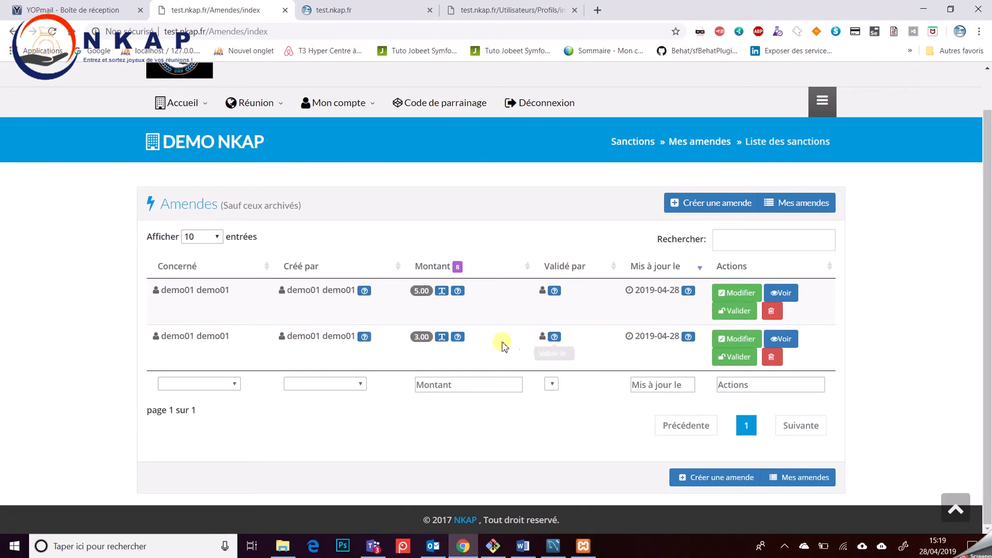
{"action": "left_click", "coordinate": [736, 358]}
{"action": "left_click", "coordinate": [546, 104]}
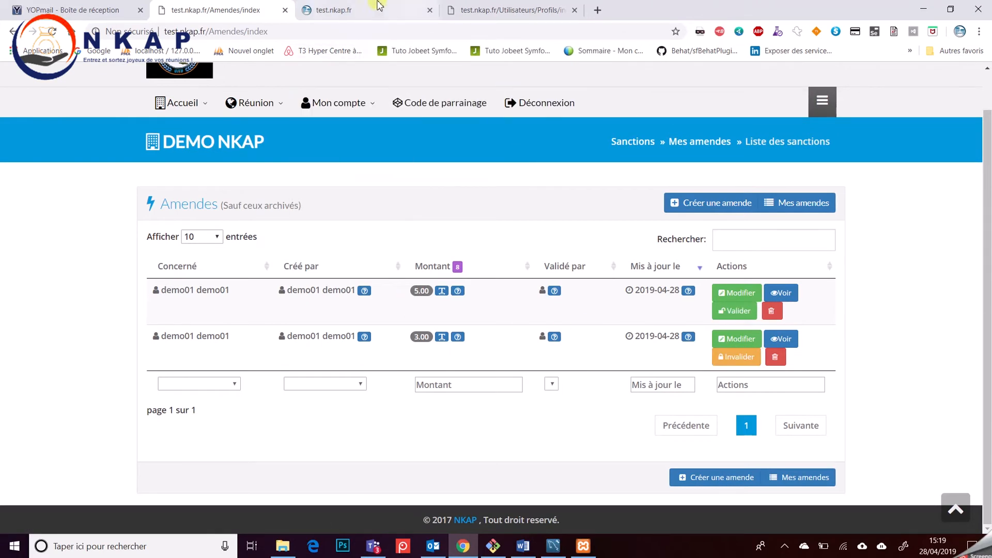
Check the Amende account's balance in the treasury's current balance sheet.
{"action": "left_click", "coordinate": [252, 103]}
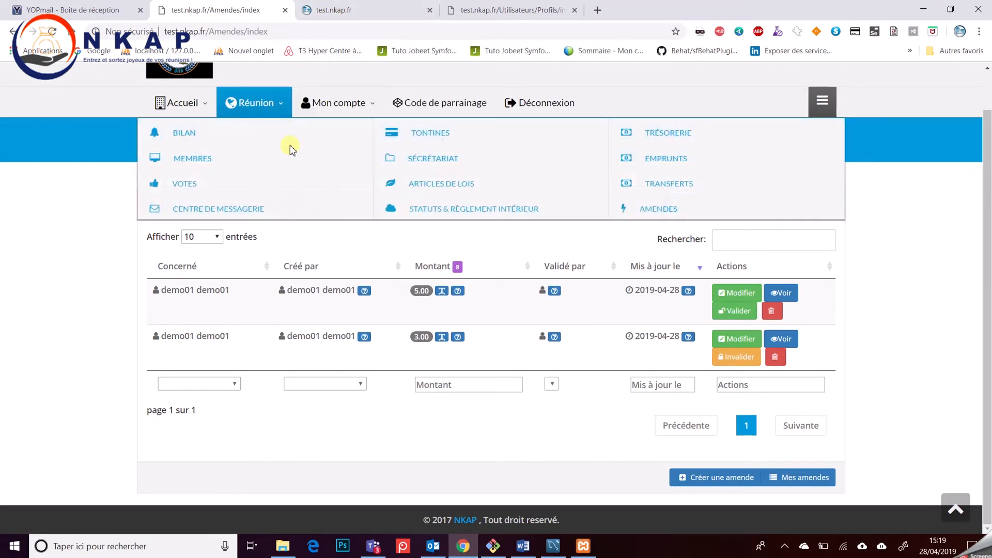
{"action": "left_click", "coordinate": [656, 132]}
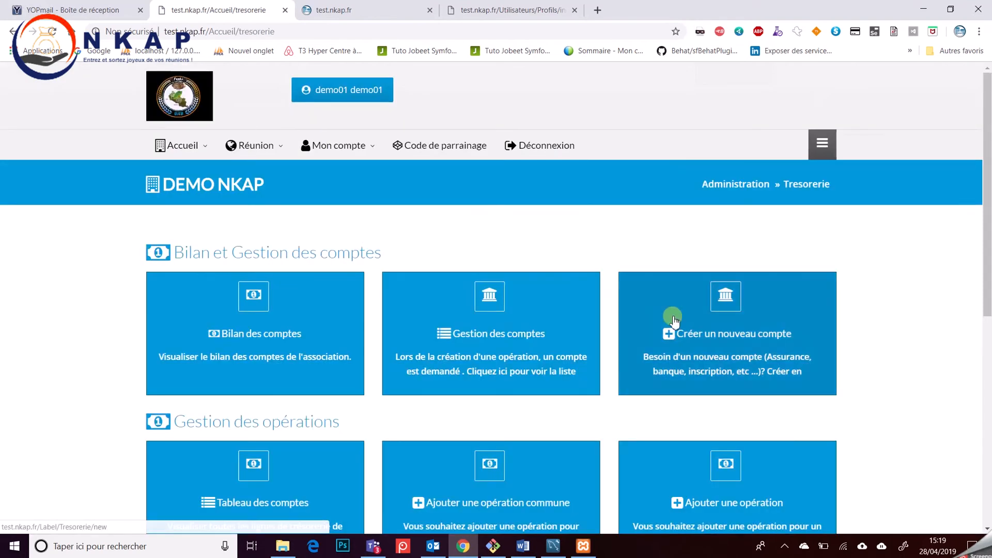
{"action": "left_click", "coordinate": [274, 338]}
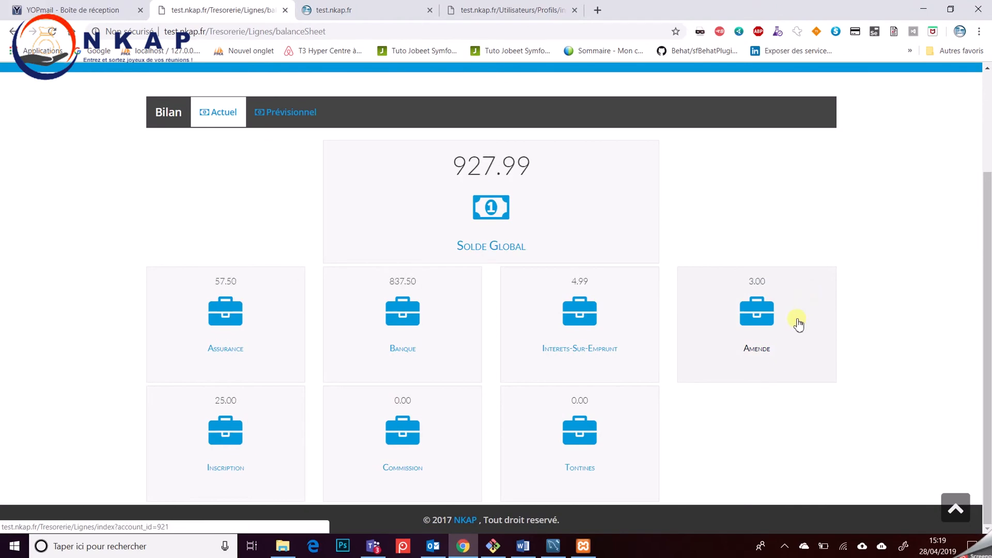
Examine the Amende balance in the logged-in member's personal balance on the profile page.
{"action": "scroll", "coordinate": [299, 199], "scroll_direction": "up", "scroll_amount": 3}
{"action": "left_click", "coordinate": [329, 90]}
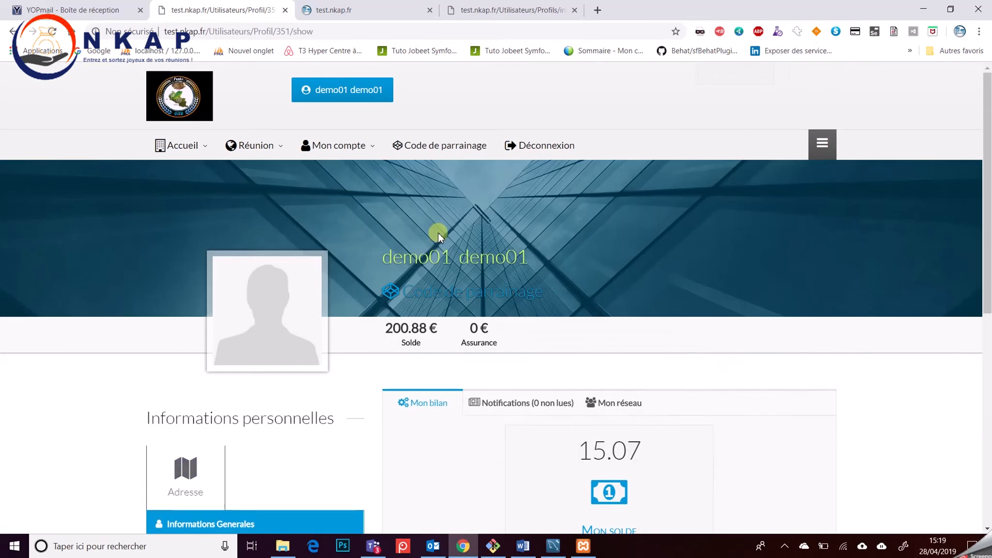
{"action": "scroll", "coordinate": [438, 233], "scroll_direction": "down", "scroll_amount": 7}
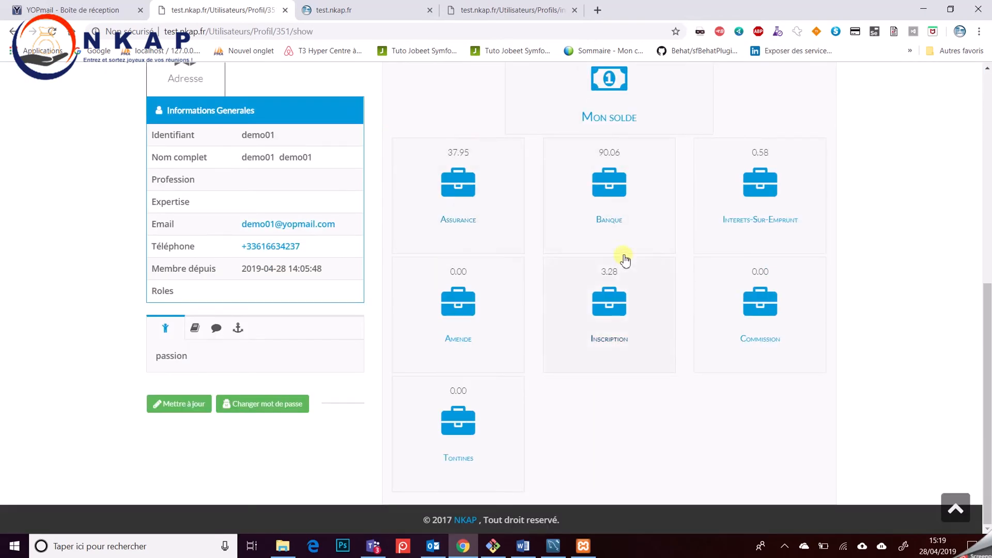
{"action": "left_click", "coordinate": [467, 306]}
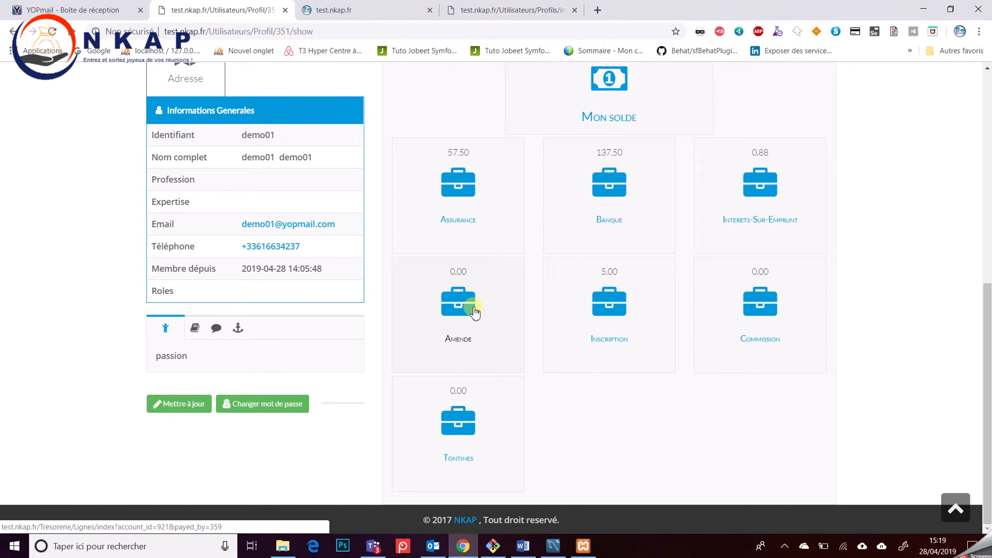
Review the account balances in the treasury's current balance sheet and the members in deficit in the association's report (Bilan).
{"action": "scroll", "coordinate": [475, 311], "scroll_direction": "up", "scroll_amount": 5}
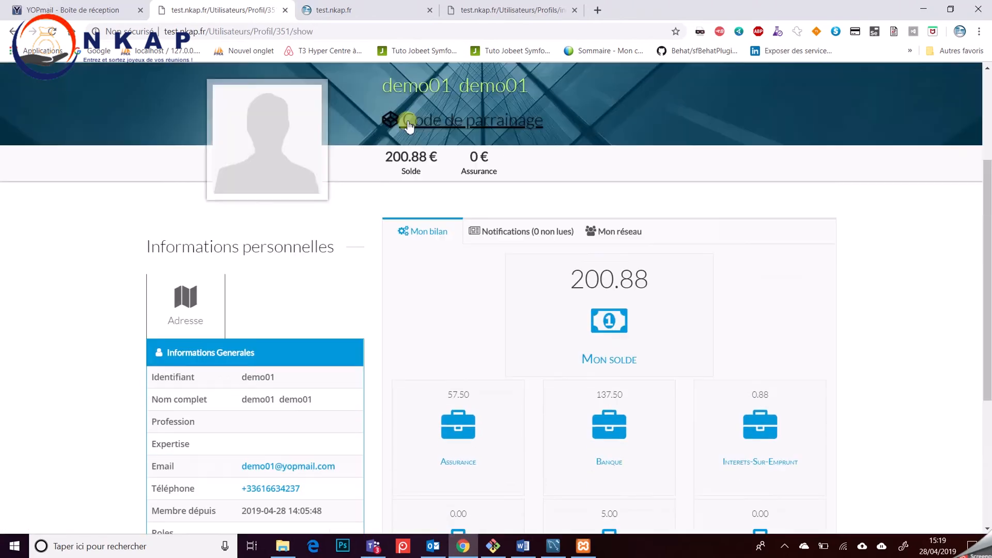
{"action": "scroll", "coordinate": [425, 234], "scroll_direction": "up", "scroll_amount": 4}
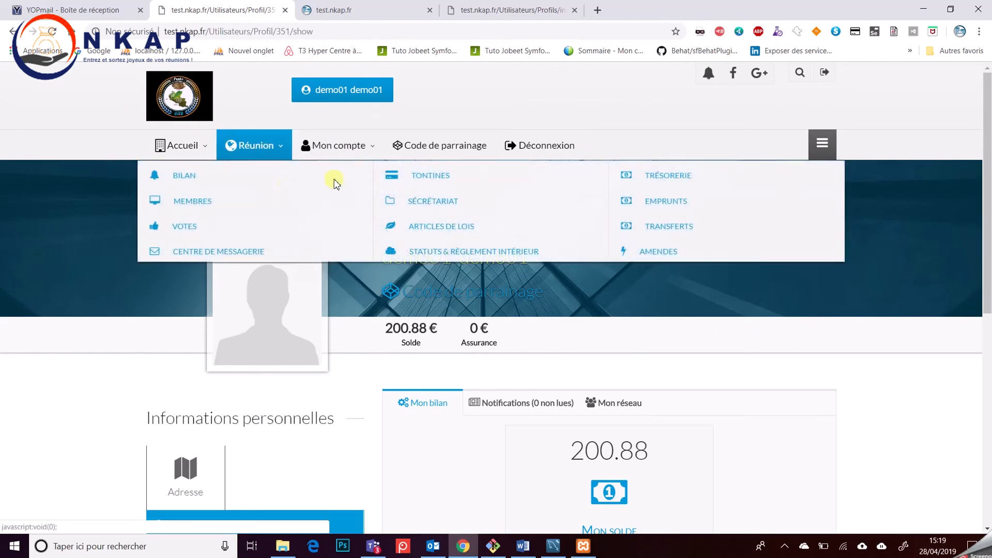
{"action": "mouse_move", "coordinate": [268, 150]}
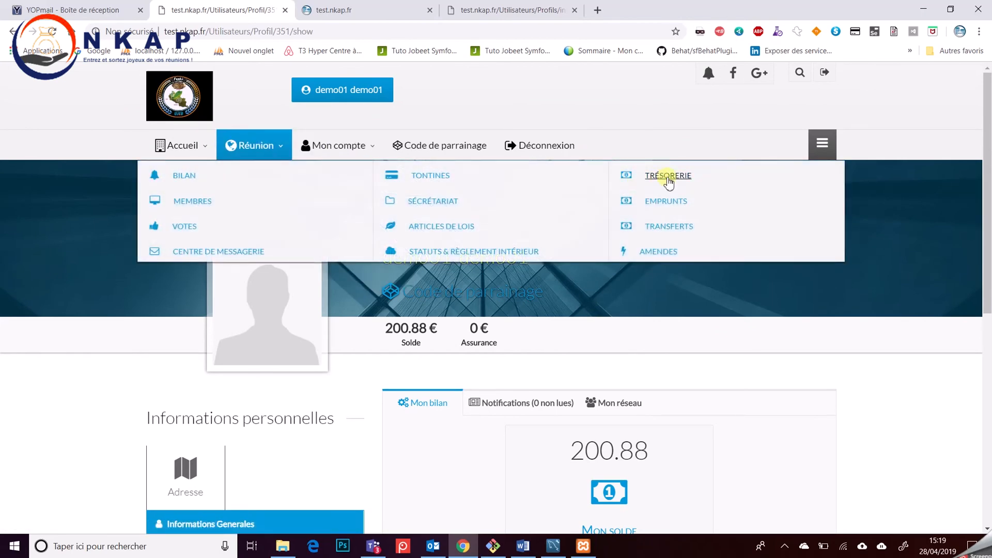
{"action": "left_click", "coordinate": [670, 177]}
{"action": "left_click", "coordinate": [229, 352]}
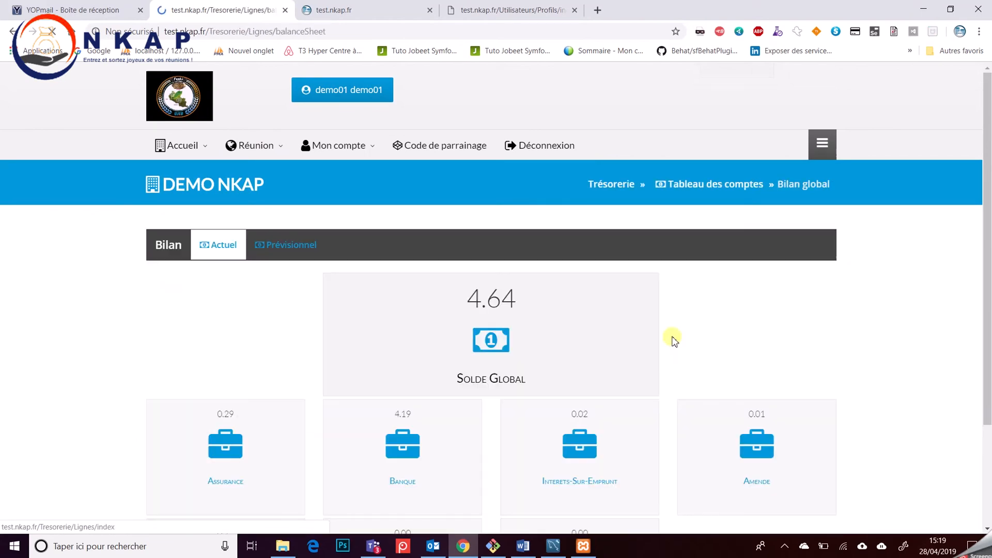
{"action": "scroll", "coordinate": [729, 438], "scroll_direction": "down", "scroll_amount": 2}
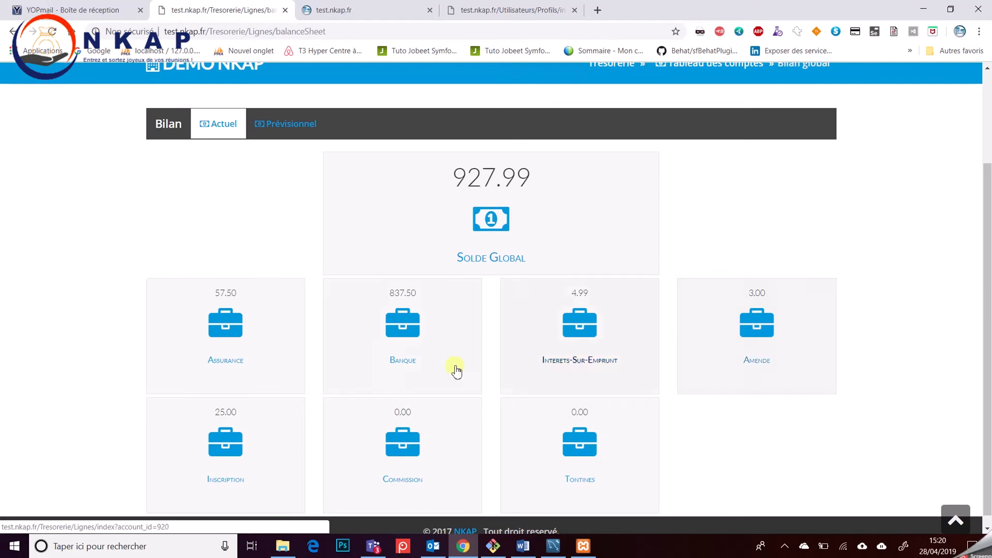
{"action": "scroll", "coordinate": [381, 358], "scroll_direction": "up", "scroll_amount": 2}
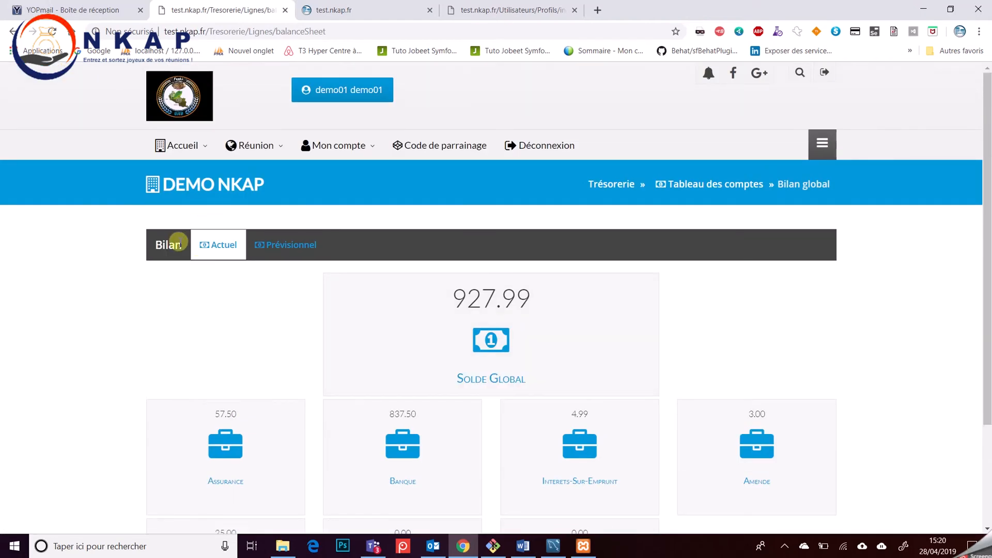
{"action": "left_click", "coordinate": [255, 145]}
{"action": "left_click", "coordinate": [180, 175]}
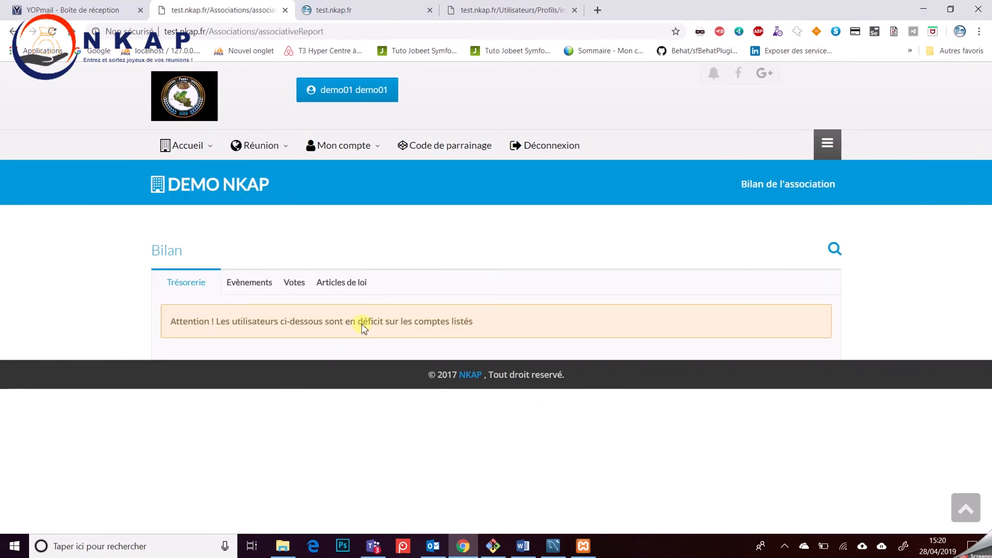
Invalidate the 3.00 fine in the association's list of fines.
{"action": "left_click", "coordinate": [274, 157]}
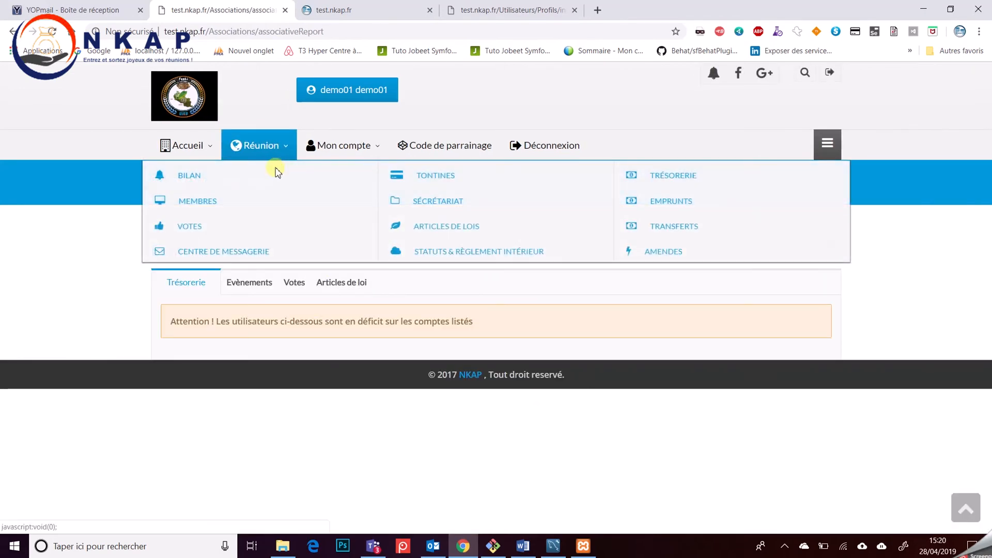
{"action": "mouse_move", "coordinate": [279, 155]}
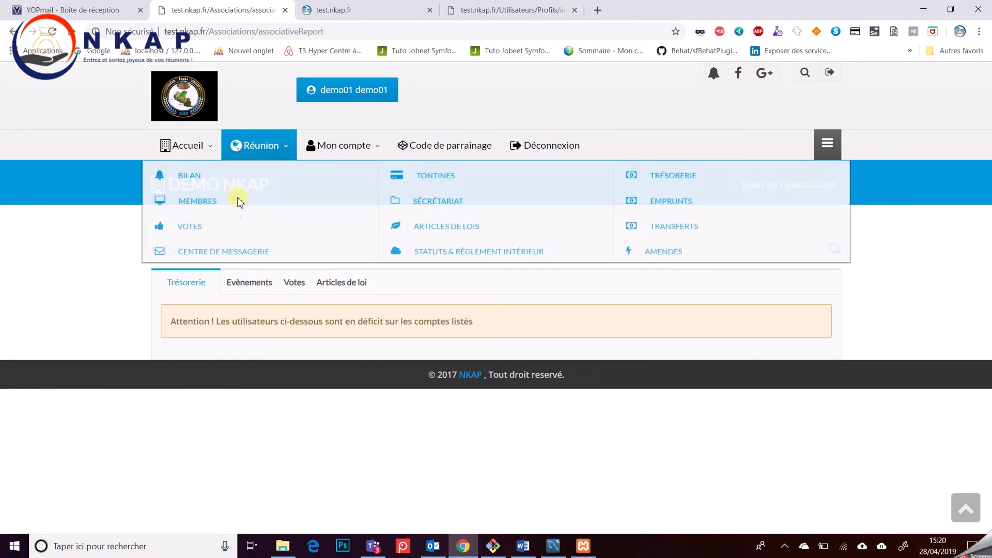
{"action": "left_click", "coordinate": [661, 251]}
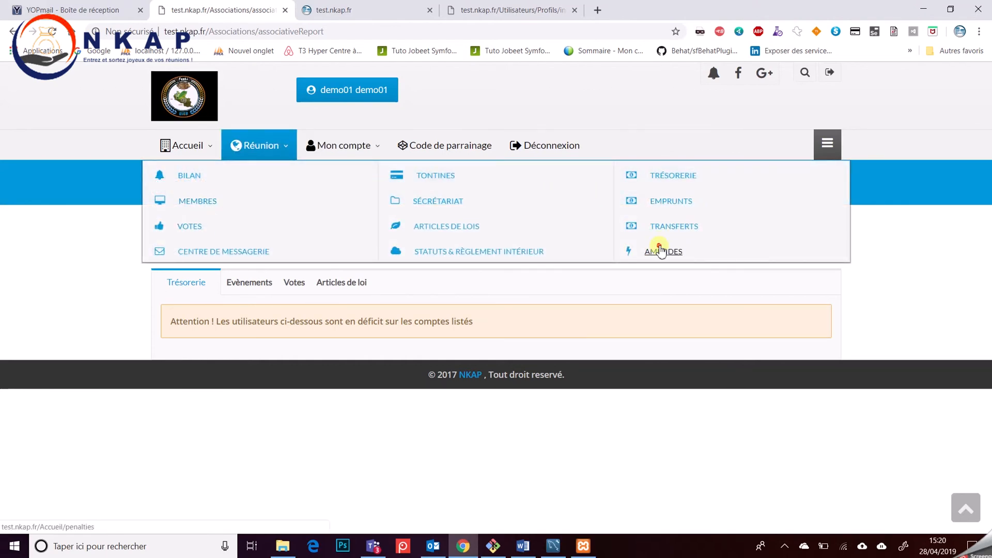
{"action": "scroll", "coordinate": [446, 293], "scroll_direction": "down", "scroll_amount": 1}
{"action": "left_click", "coordinate": [445, 292]}
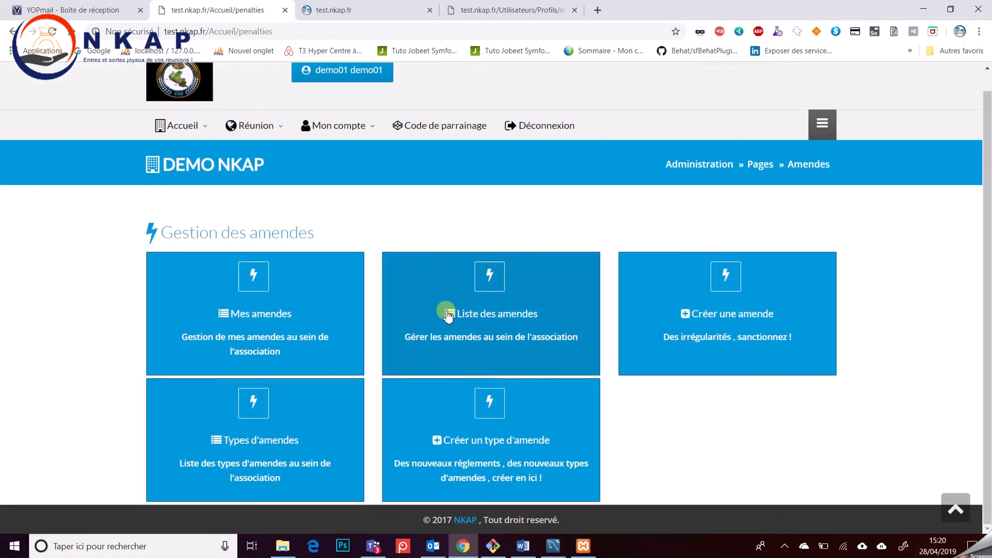
{"action": "scroll", "coordinate": [756, 355], "scroll_direction": "down", "scroll_amount": 1}
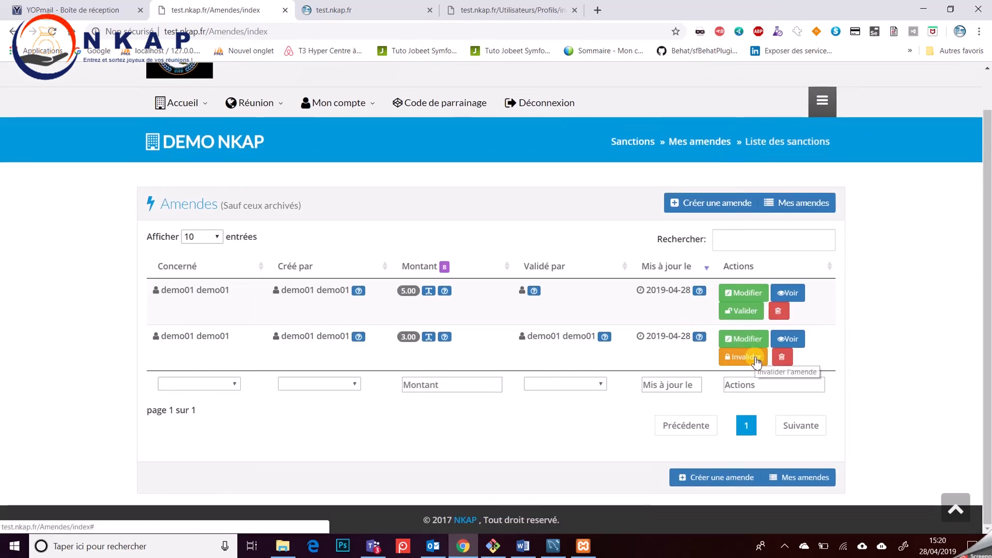
{"action": "left_click", "coordinate": [756, 355]}
{"action": "left_click", "coordinate": [548, 101]}
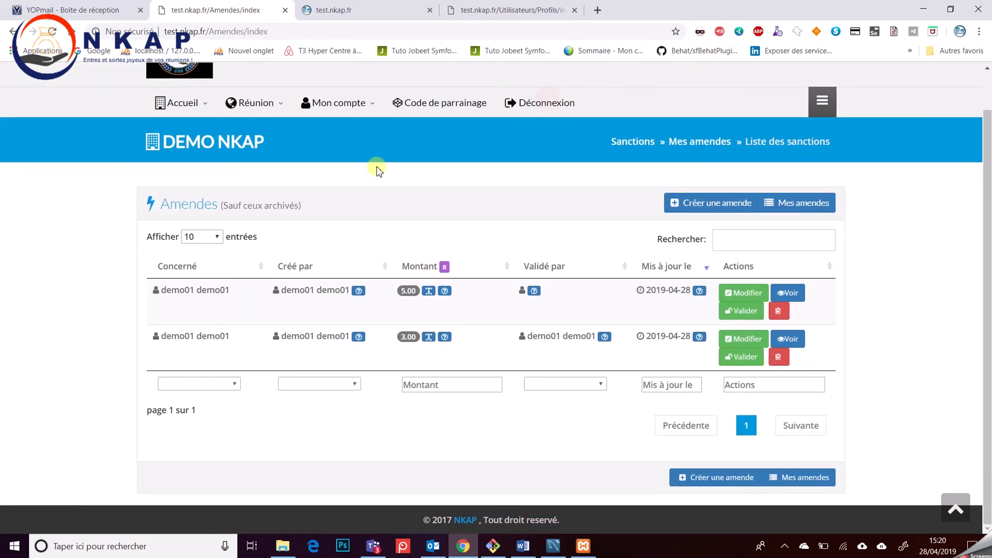
Check the treasury section of the association's report for members in deficit after the fine's invalidation.
{"action": "left_click", "coordinate": [249, 118]}
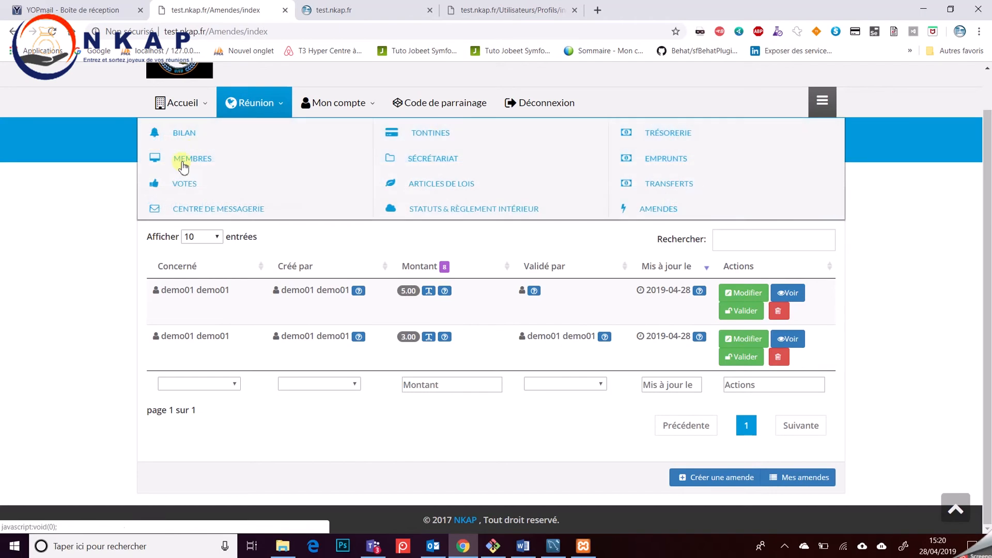
{"action": "left_click", "coordinate": [182, 133]}
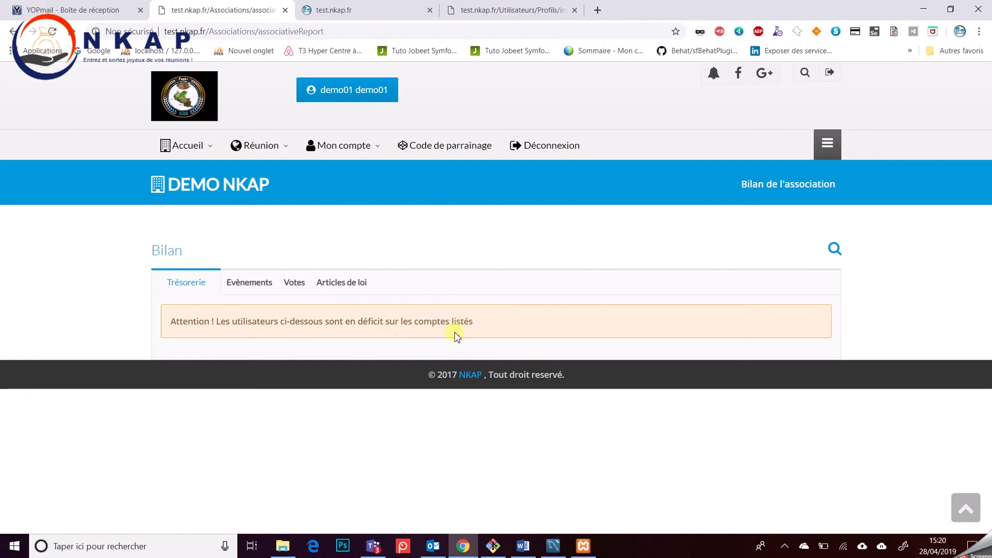
Set the alert threshold (Seuil d'alerte) of the treasury's Amende account to 0 and save the account.
{"action": "mouse_move", "coordinate": [292, 153]}
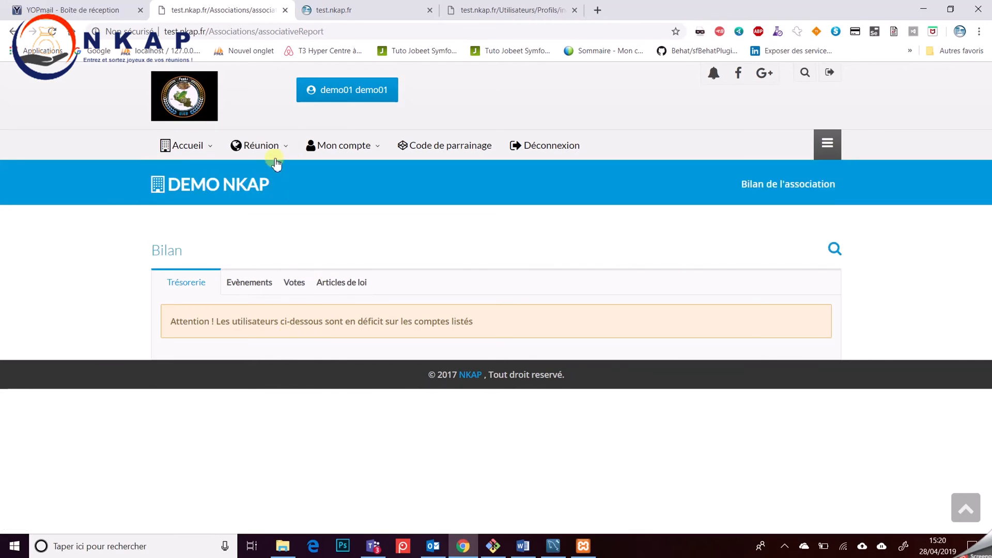
{"action": "mouse_move", "coordinate": [358, 159]}
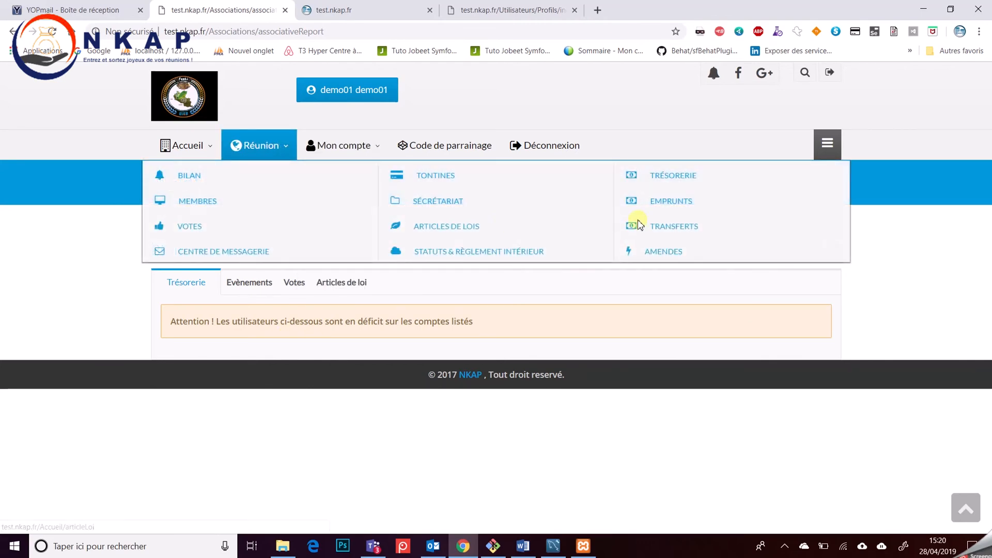
{"action": "left_click", "coordinate": [672, 176]}
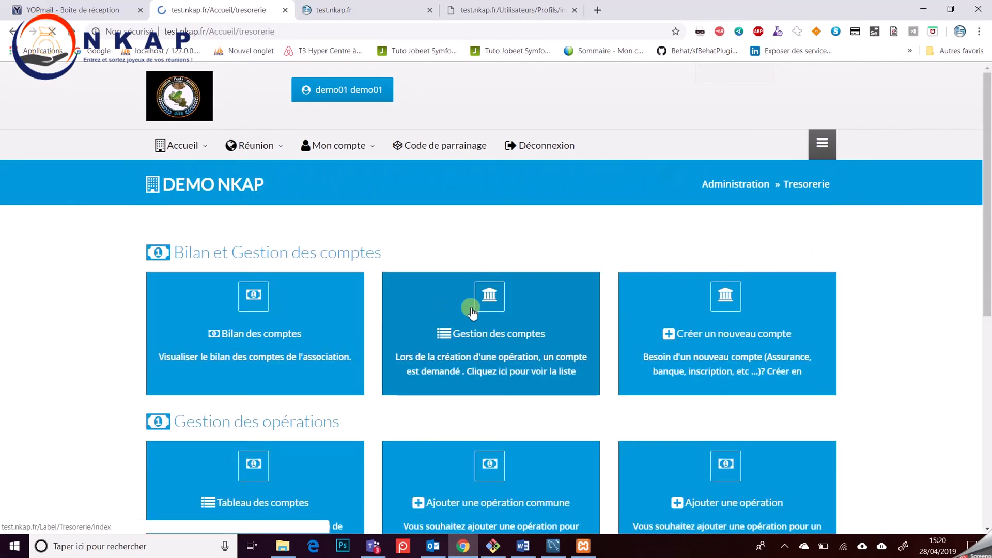
{"action": "scroll", "coordinate": [470, 310], "scroll_direction": "down", "scroll_amount": 3}
{"action": "left_click", "coordinate": [473, 155]}
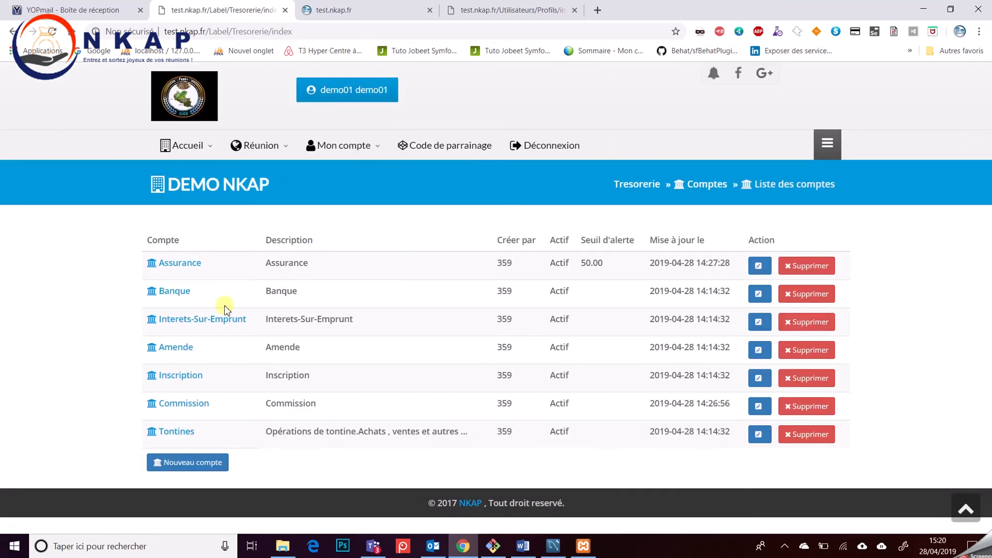
{"action": "left_click", "coordinate": [759, 352]}
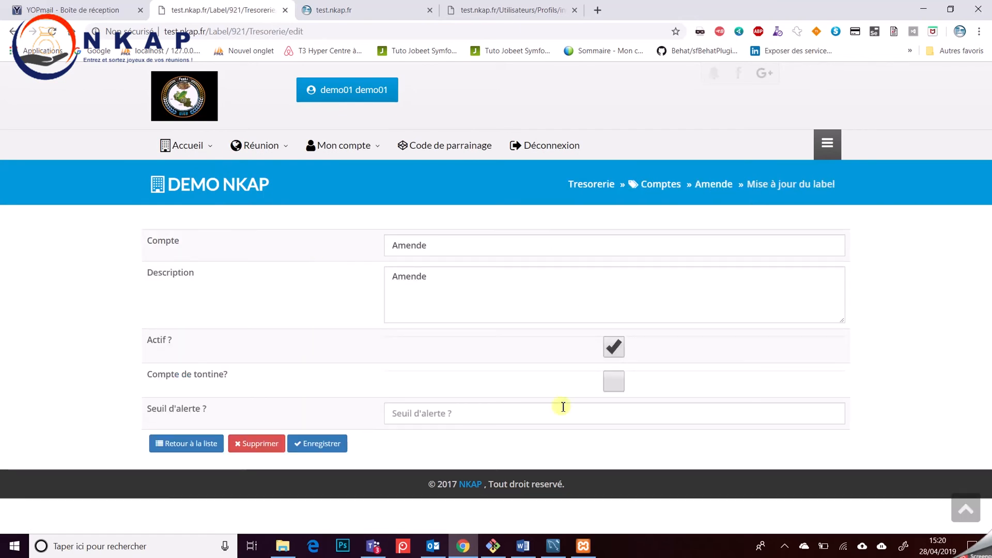
{"action": "left_click", "coordinate": [464, 412]}
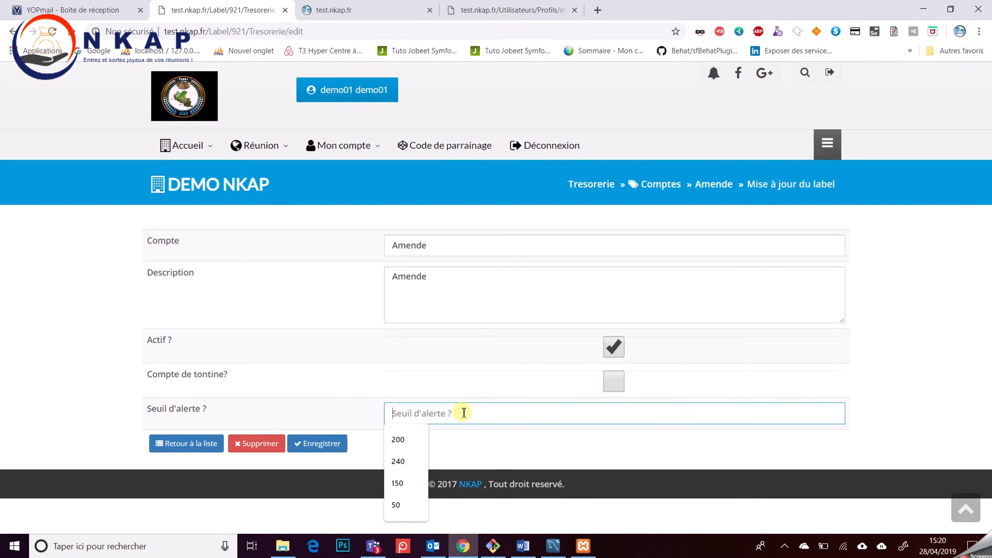
{"action": "type", "text": "0"}
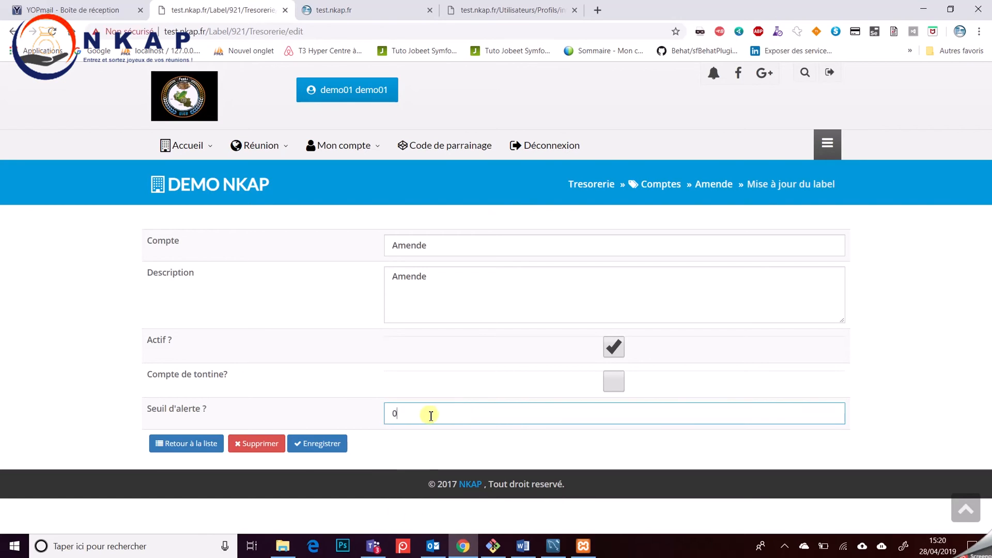
{"action": "left_click", "coordinate": [327, 443]}
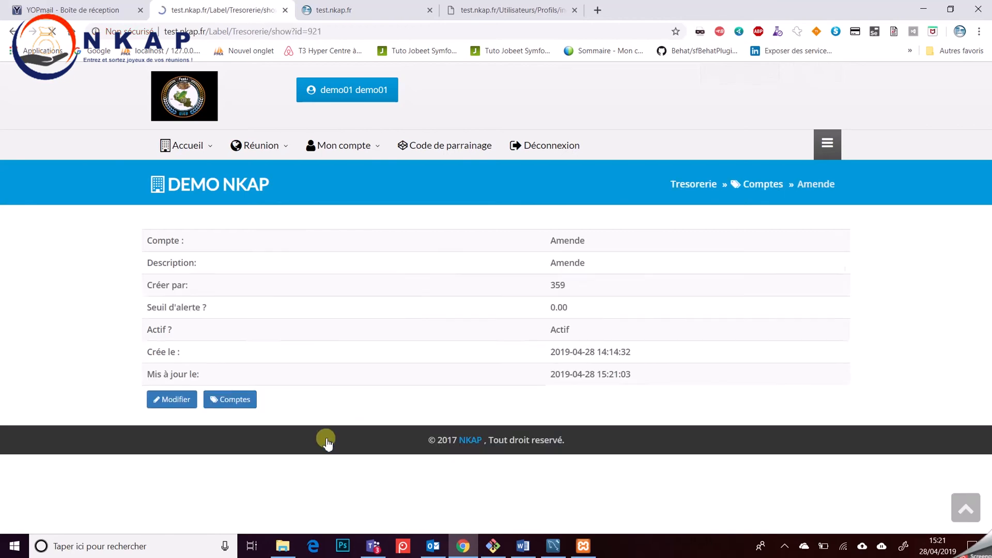
Check the Amende balance on the logged-in member's profile and the list of members in deficit in the association's report.
{"action": "left_click", "coordinate": [341, 99]}
{"action": "scroll", "coordinate": [372, 273], "scroll_direction": "down", "scroll_amount": 5}
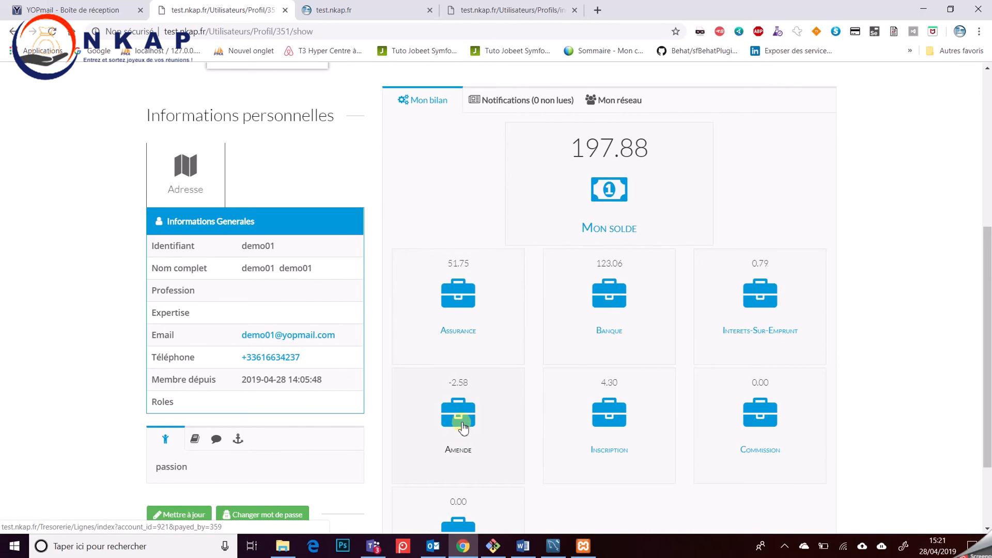
{"action": "scroll", "coordinate": [455, 382], "scroll_direction": "up", "scroll_amount": 5}
{"action": "mouse_move", "coordinate": [257, 160]}
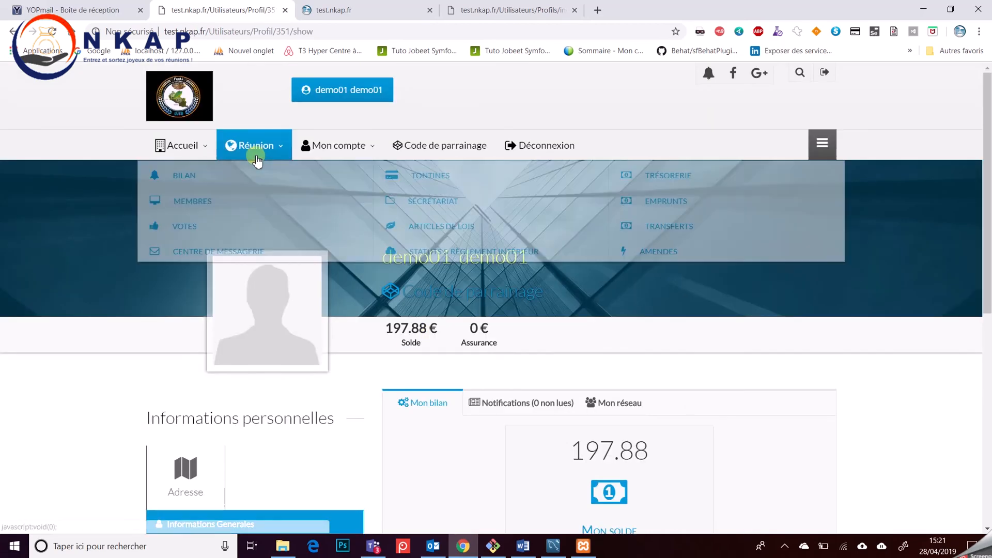
{"action": "left_click", "coordinate": [187, 176]}
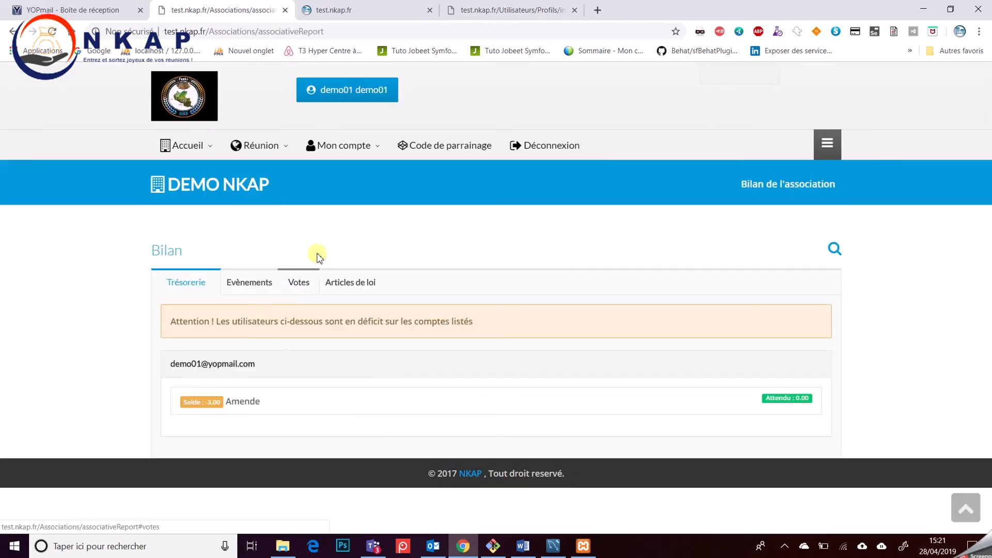